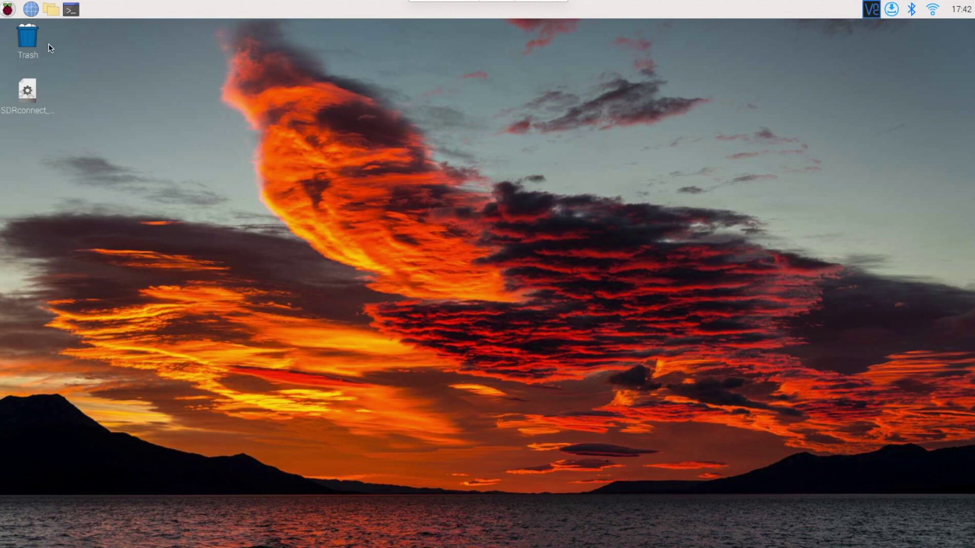
- Launch LXTerminal from the top taskbar of the Raspberry Pi desktop
{"action": "left_click", "coordinate": [74, 11]}
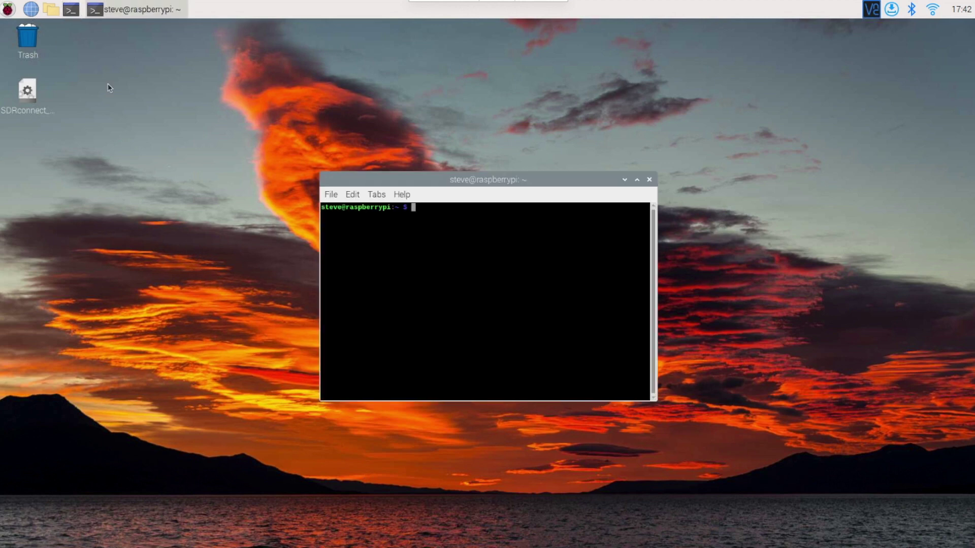
- Change into the Desktop folder and list its files
{"action": "type", "text": "cd Des"}
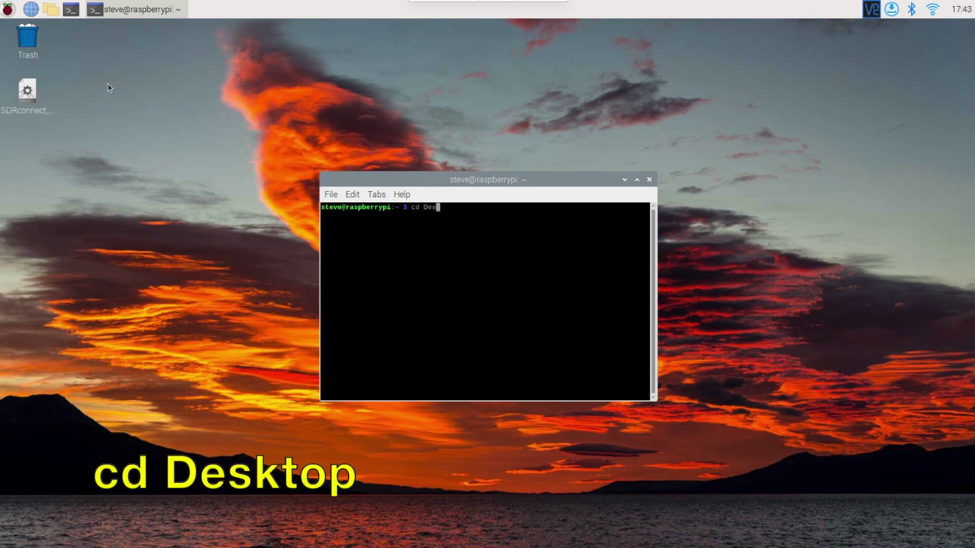
{"action": "type", "text": "ktop"}
{"action": "key", "text": "Return"}
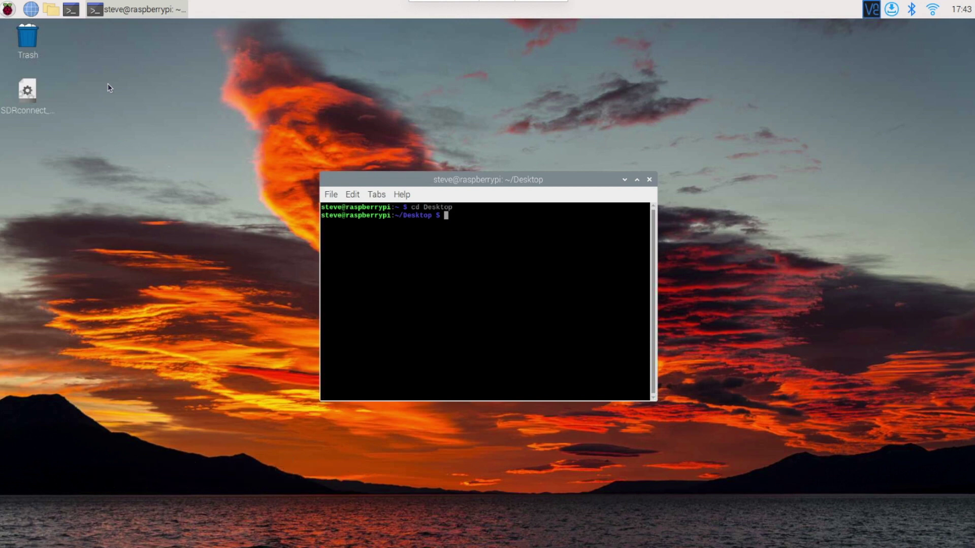
{"action": "type", "text": "ls"}
{"action": "key", "text": "Return"}
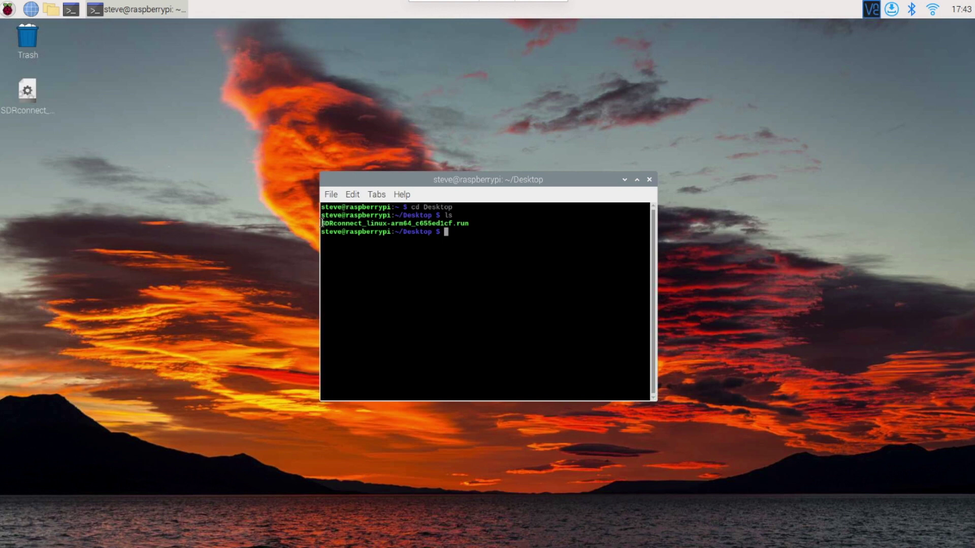
- Copy the installer file name SDRconnect_linux-arm64_c655ed1cf.run from the listing
{"action": "left_click_drag", "start_coordinate": [322, 224], "coordinate": [468, 224]}
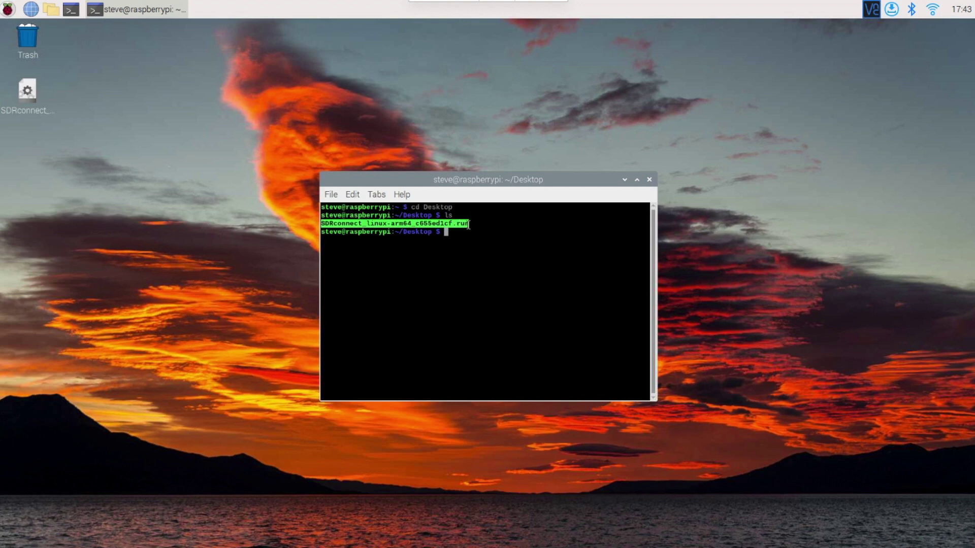
{"action": "left_click", "coordinate": [357, 196]}
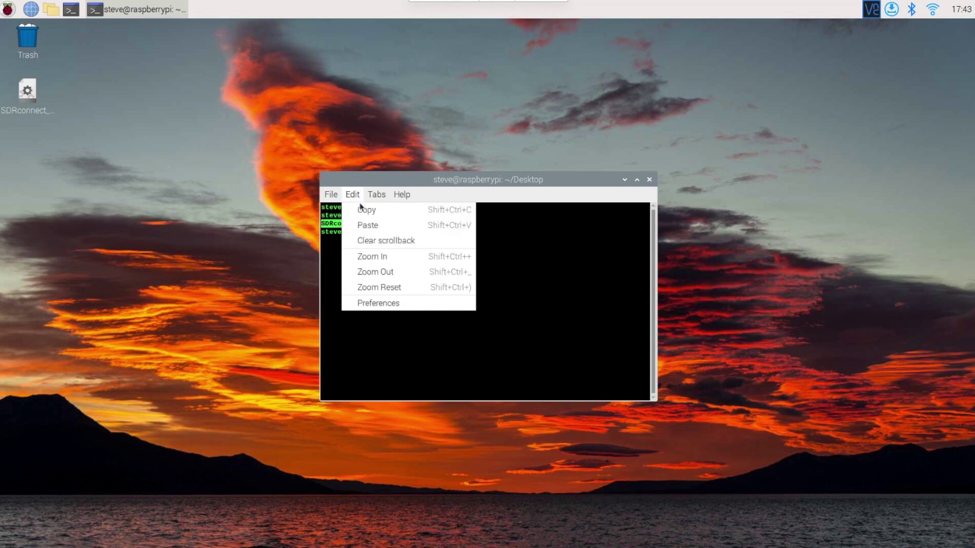
{"action": "left_click", "coordinate": [361, 212]}
- Make the installer executable with chmod 755 SDRconnect_linux-arm64_c655ed1cf.run
{"action": "left_click", "coordinate": [468, 240]}
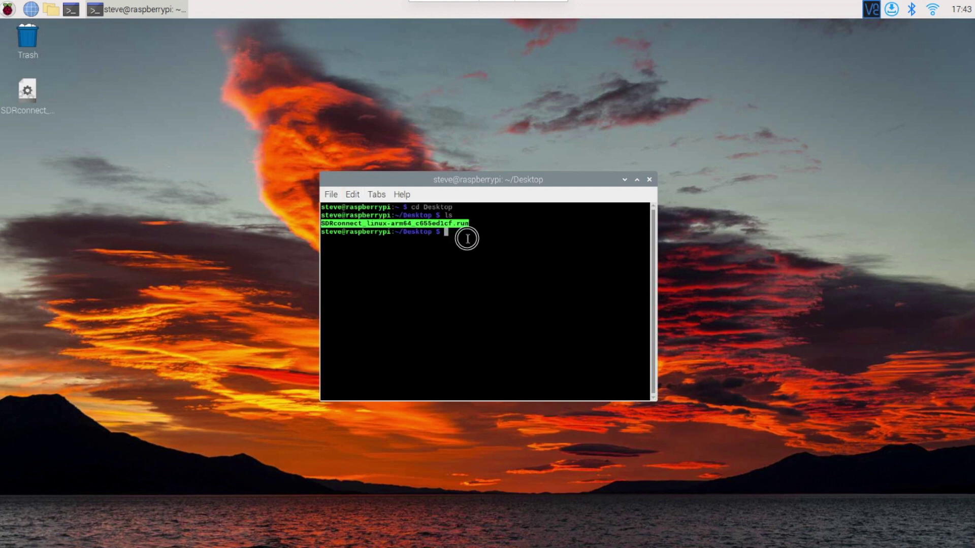
{"action": "type", "text": "chmo"}
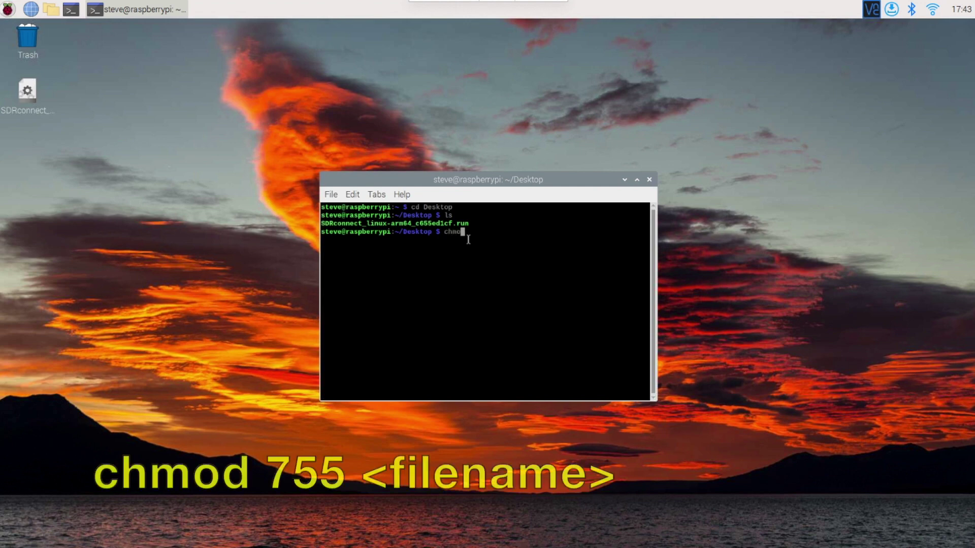
{"action": "type", "text": "d 7"}
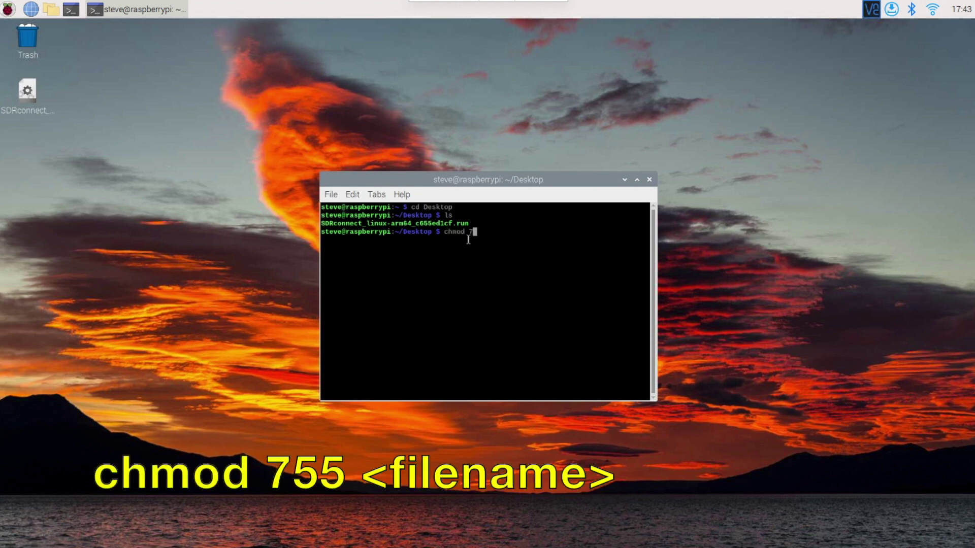
{"action": "type", "text": "55"}
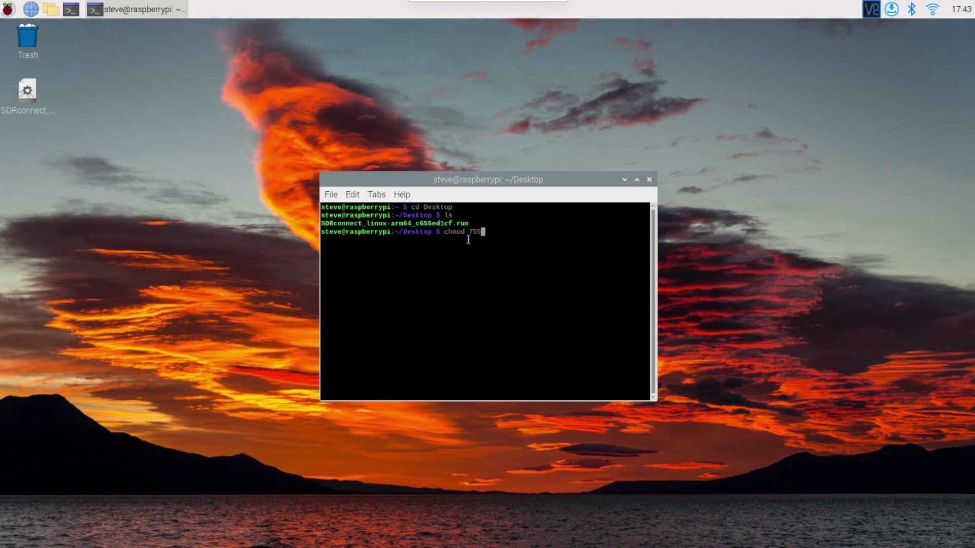
{"action": "left_click", "coordinate": [354, 199]}
{"action": "left_click", "coordinate": [357, 225]}
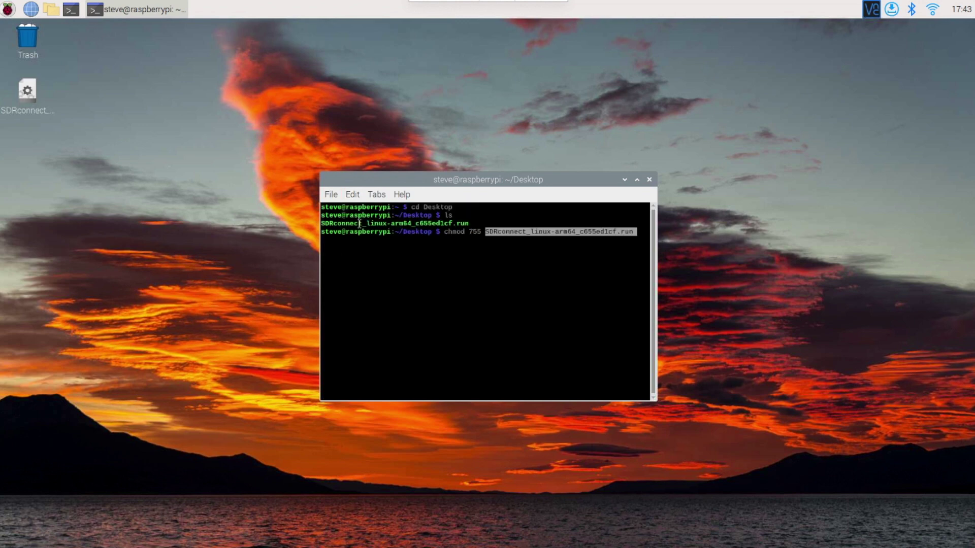
{"action": "key", "text": "Return"}
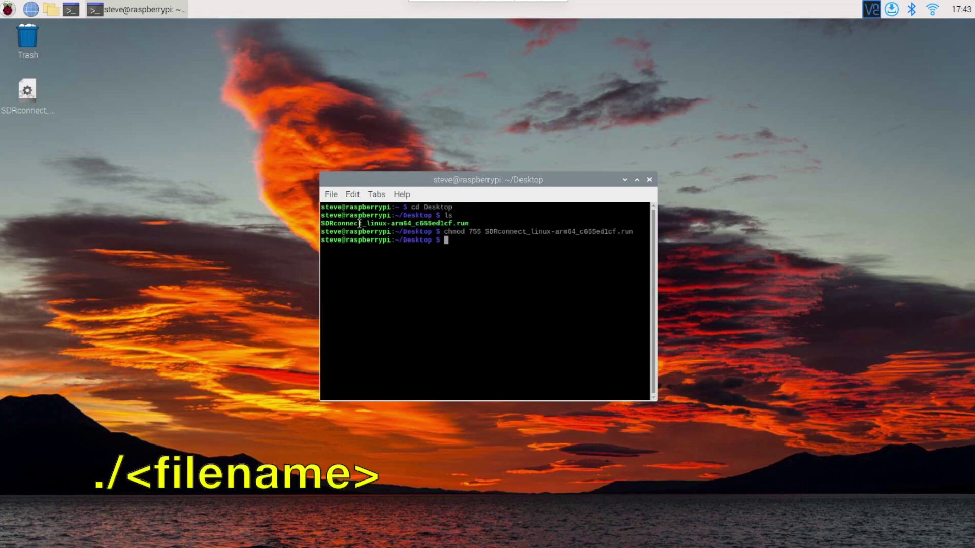
- Enter ./SDRconnect_linux-arm64_c655ed1cf.run at the prompt to launch the installer
{"action": "type", "text": "./"}
{"action": "left_click", "coordinate": [350, 196]}
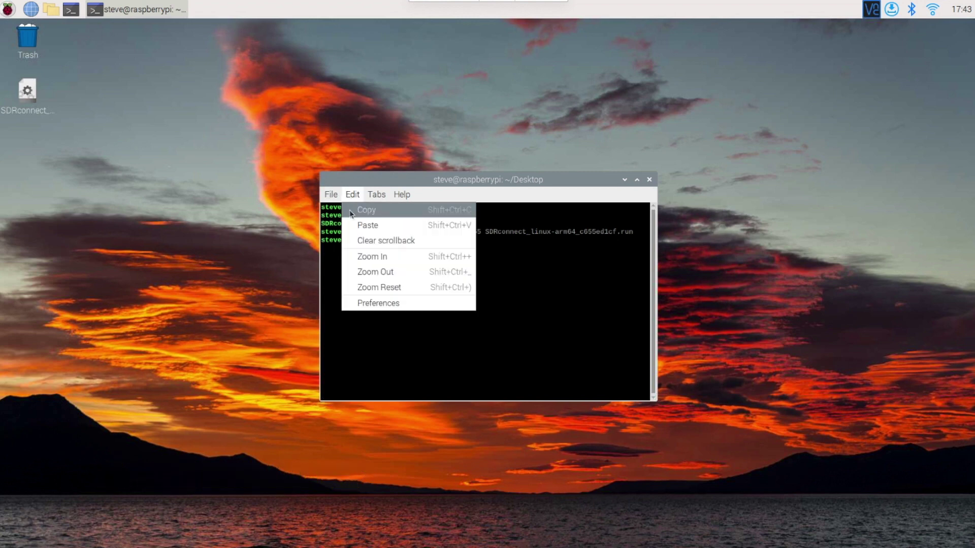
{"action": "left_click", "coordinate": [361, 225]}
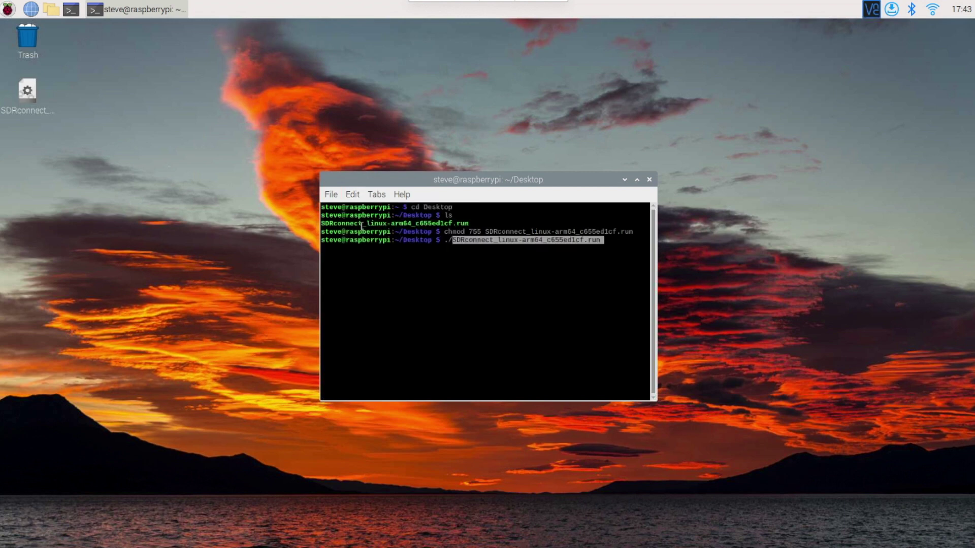
- Run the installer, read through the SDRplay licence, and accept it with y
{"action": "key", "text": "Return"}
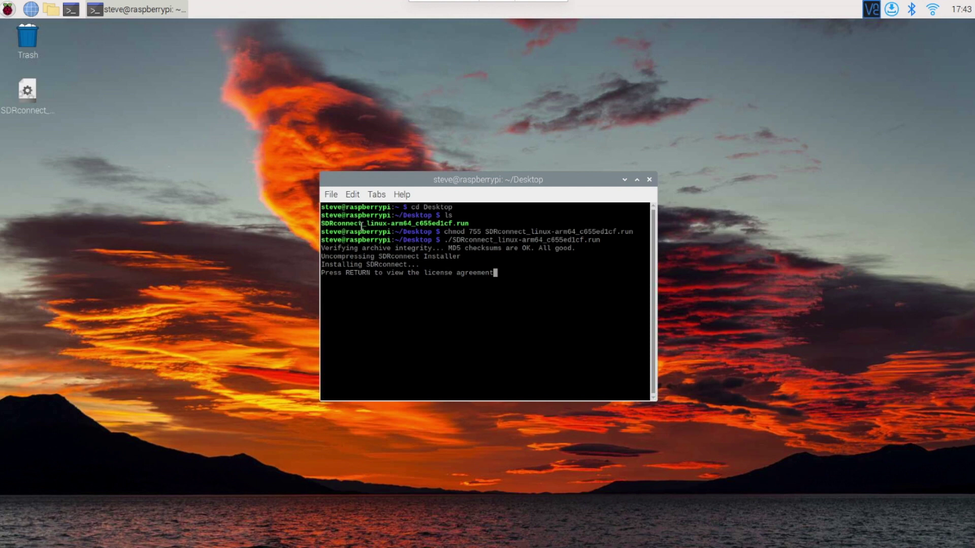
{"action": "key", "text": "Return"}
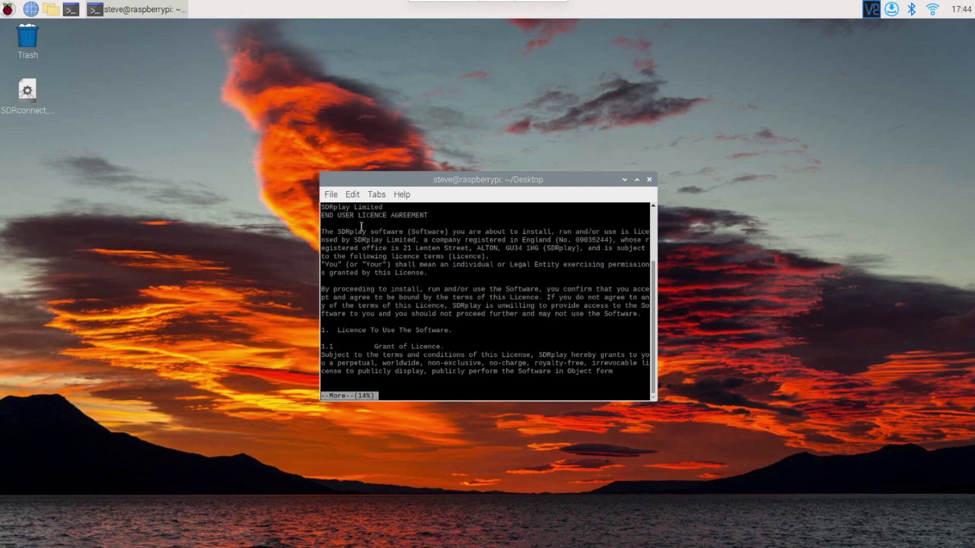
{"action": "key", "text": "space"}
{"action": "key", "text": "space"}
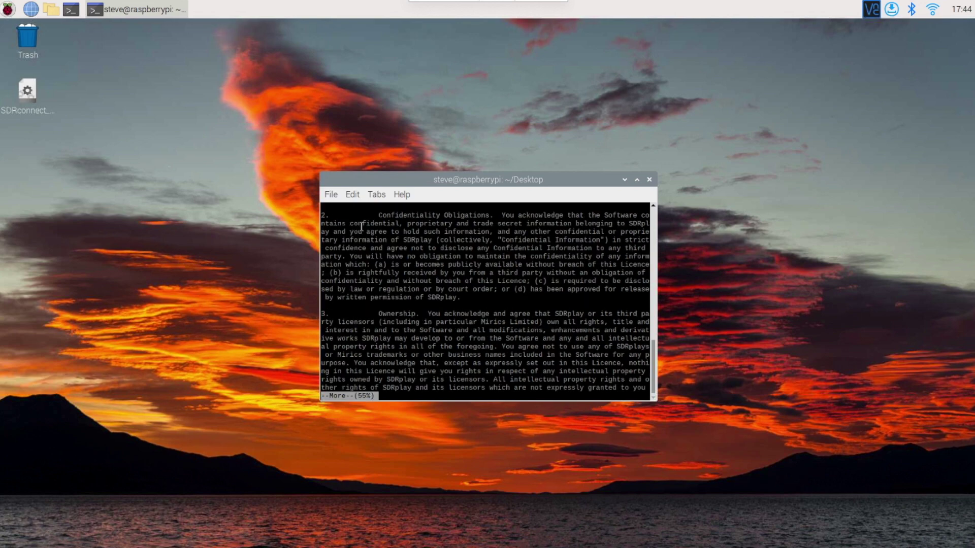
{"action": "key", "text": "space"}
{"action": "key", "text": "space"}
{"action": "key", "text": "space"}
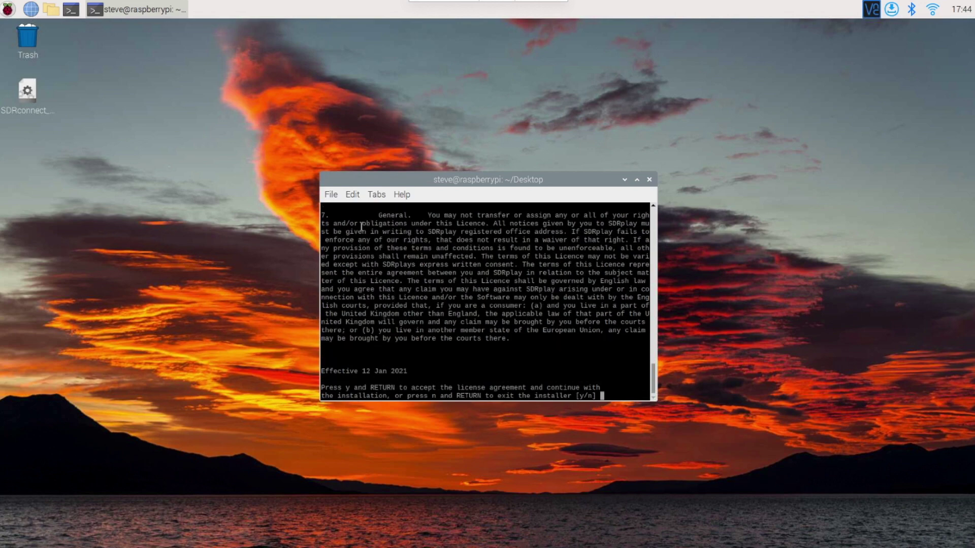
{"action": "type", "text": "y"}
{"action": "key", "text": "Return"}
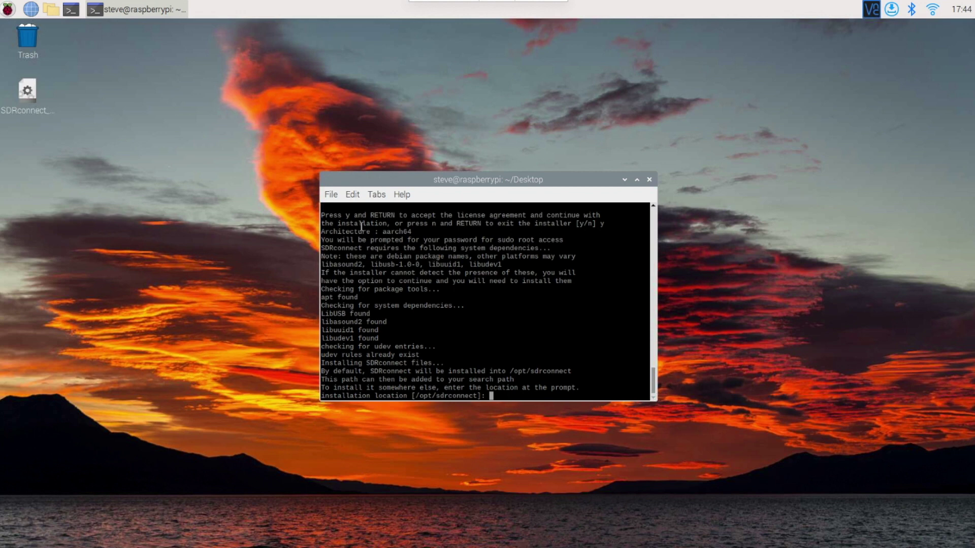
- Install SDRconnect into the default /opt/sdrconnect location and confirm with y
{"action": "key", "text": "Return"}
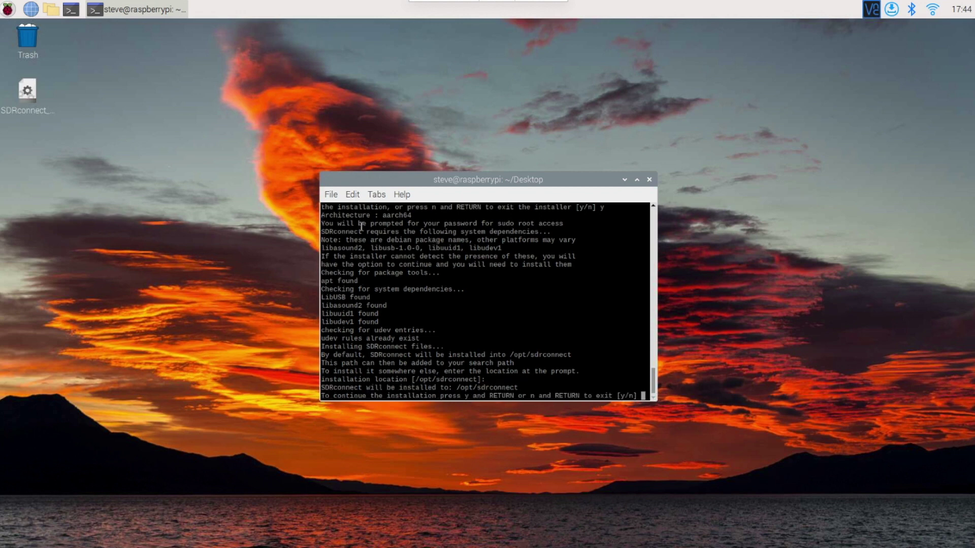
{"action": "type", "text": "y"}
{"action": "key", "text": "Return"}
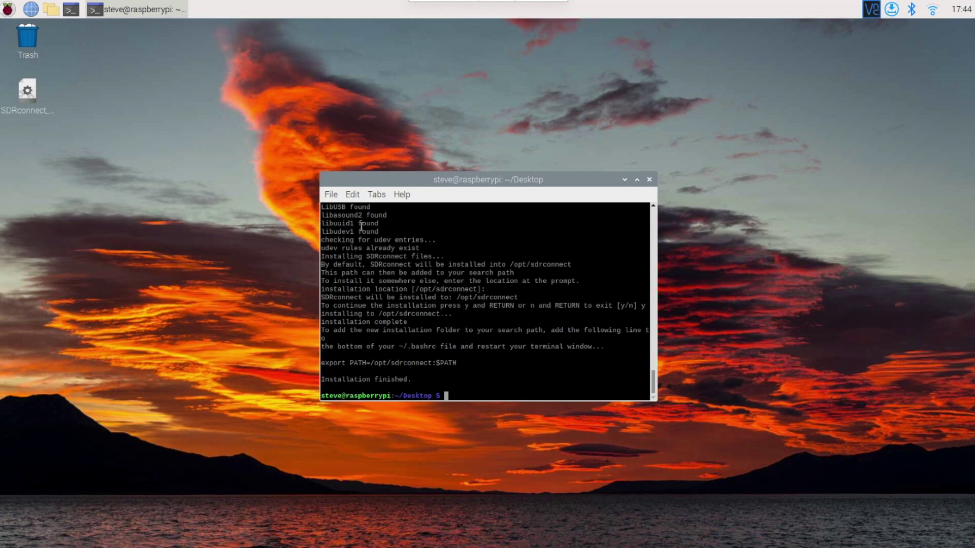
{"action": "type", "text": "cd /"}
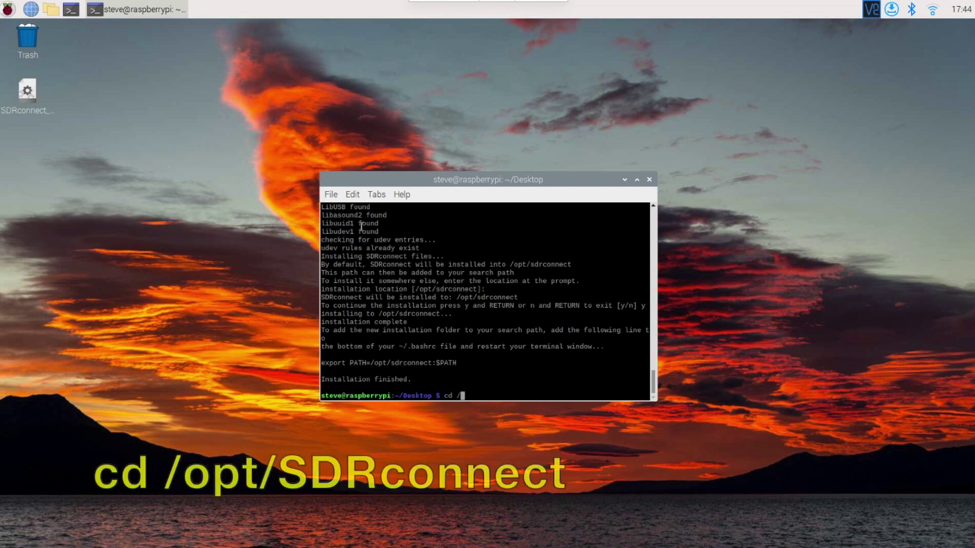
{"action": "type", "text": "opt"}
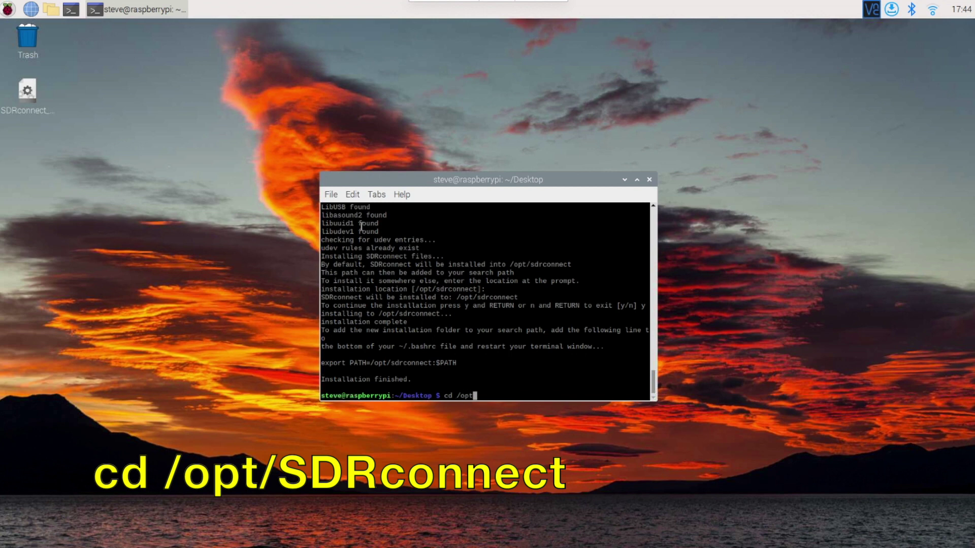
{"action": "type", "text": "/sdrconnect"}
- Enter /opt/sdrconnect, list its files, and type ./SDRconnect --server --port=50000
{"action": "key", "text": "Return"}
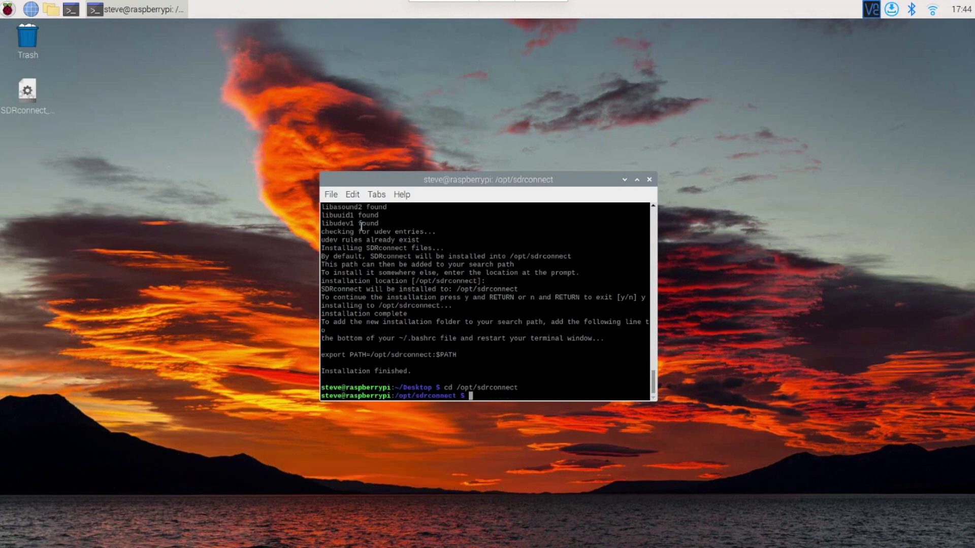
{"action": "type", "text": "ls"}
{"action": "key", "text": "Return"}
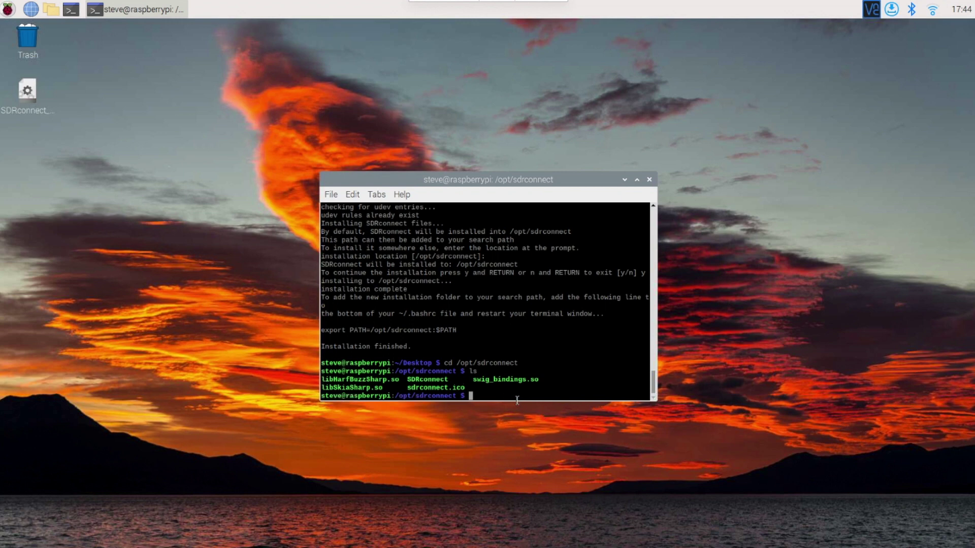
{"action": "type", "text": "./SD"}
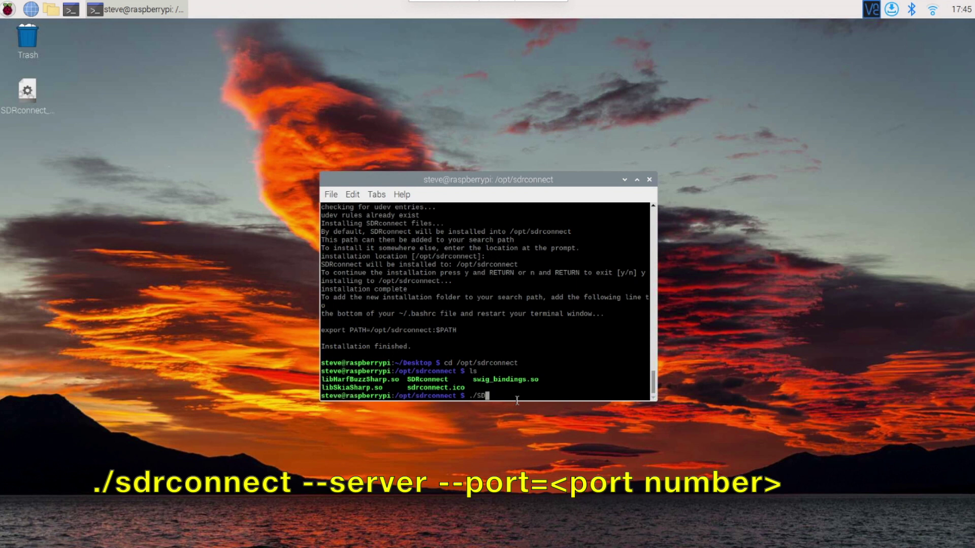
{"action": "type", "text": "Rconnect --server --port=50000"}
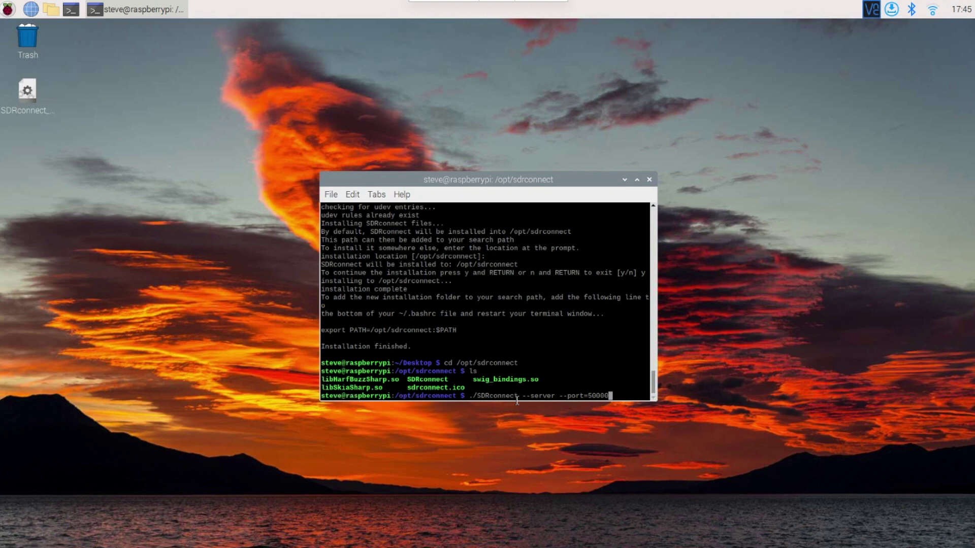
- Start the SDRconnect server on port 50000 and enlarge the terminal window
{"action": "key", "text": "Return"}
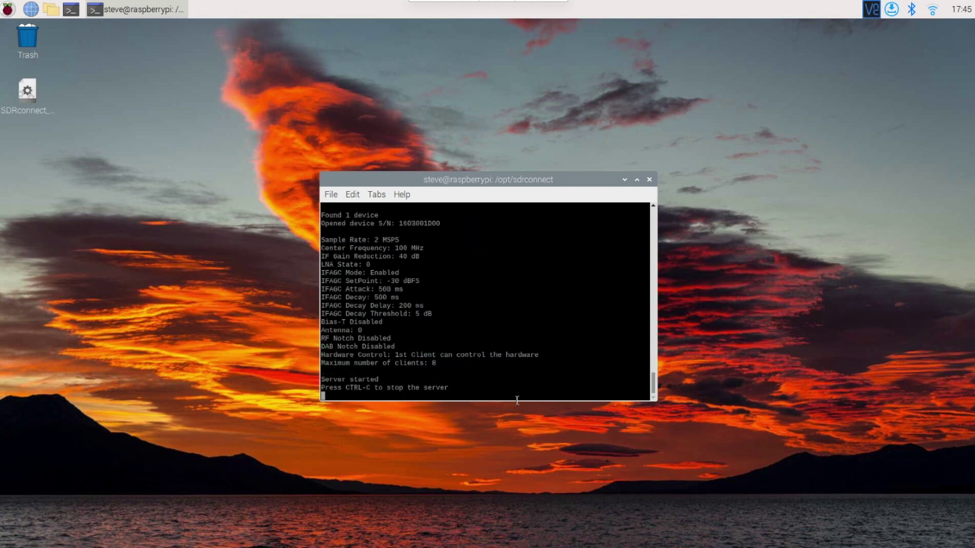
{"action": "left_click_drag", "start_coordinate": [489, 177], "coordinate": [471, 49]}
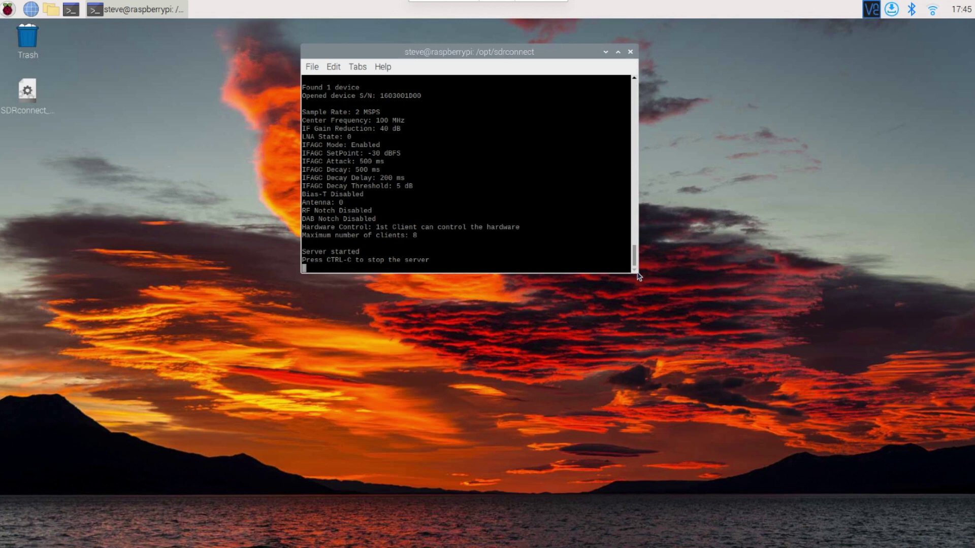
{"action": "left_click_drag", "start_coordinate": [637, 275], "coordinate": [669, 538]}
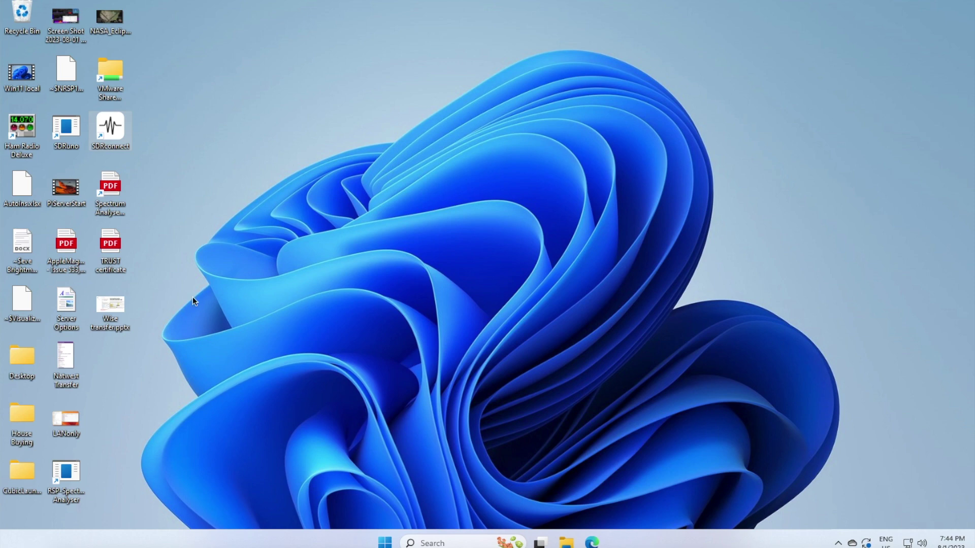
- Launch the SDRconnect client from its Windows desktop shortcut
{"action": "double_click", "coordinate": [110, 131]}
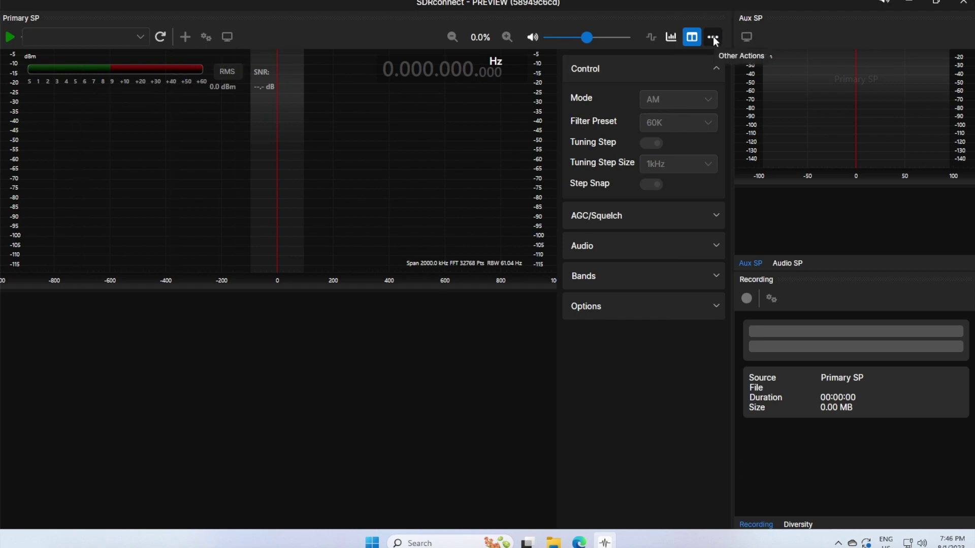
- Add a new entry in the server list and name it 'Pi400 local'
{"action": "left_click", "coordinate": [713, 37]}
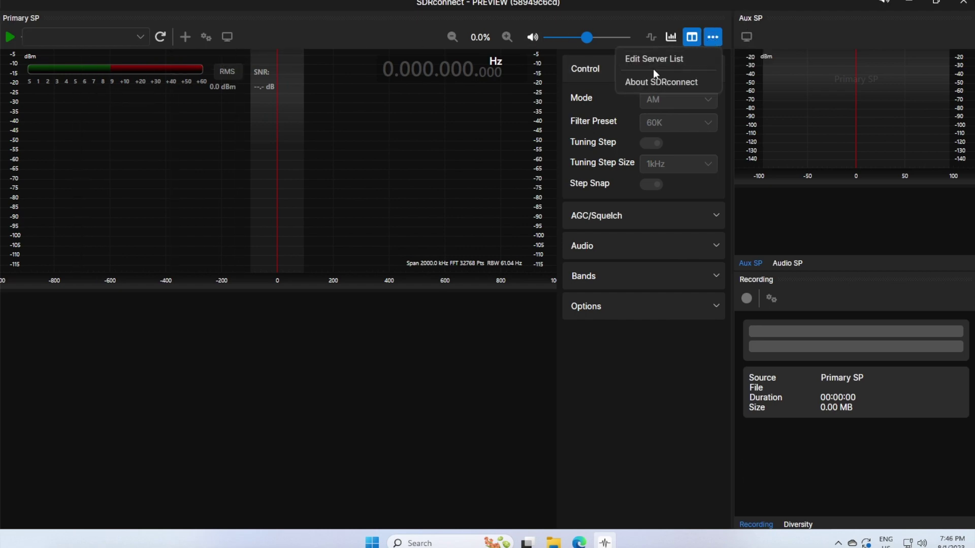
{"action": "left_click", "coordinate": [653, 60]}
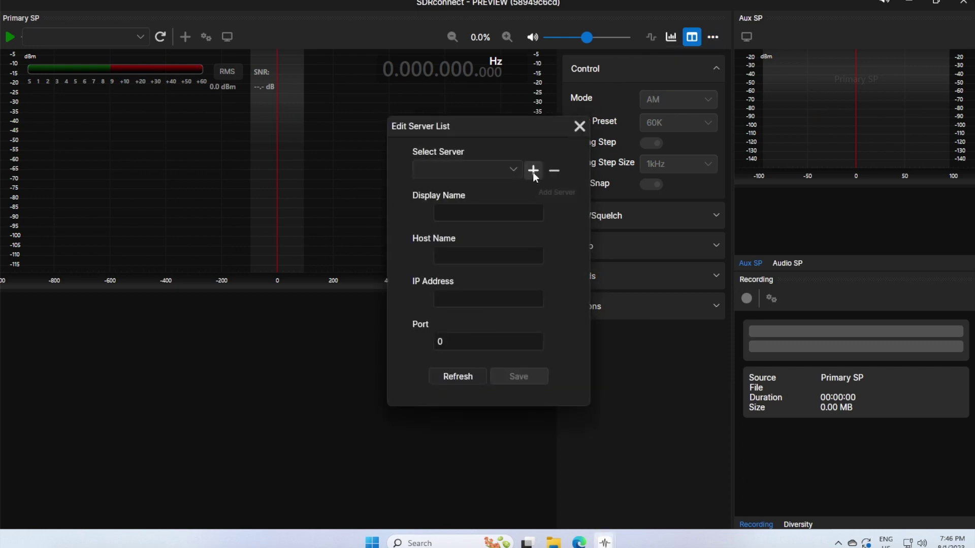
{"action": "left_click", "coordinate": [515, 170]}
{"action": "left_click", "coordinate": [533, 170]}
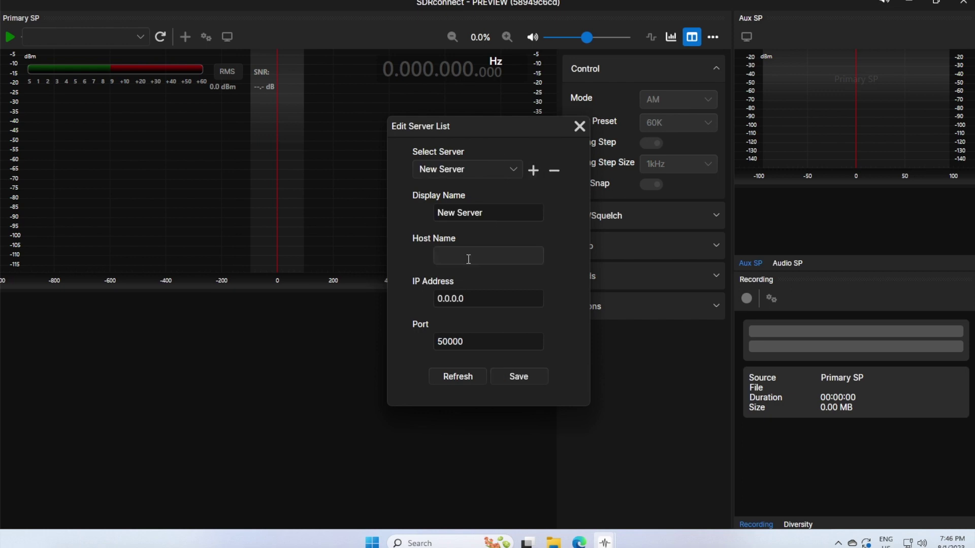
{"action": "left_click_drag", "start_coordinate": [489, 216], "coordinate": [423, 214]}
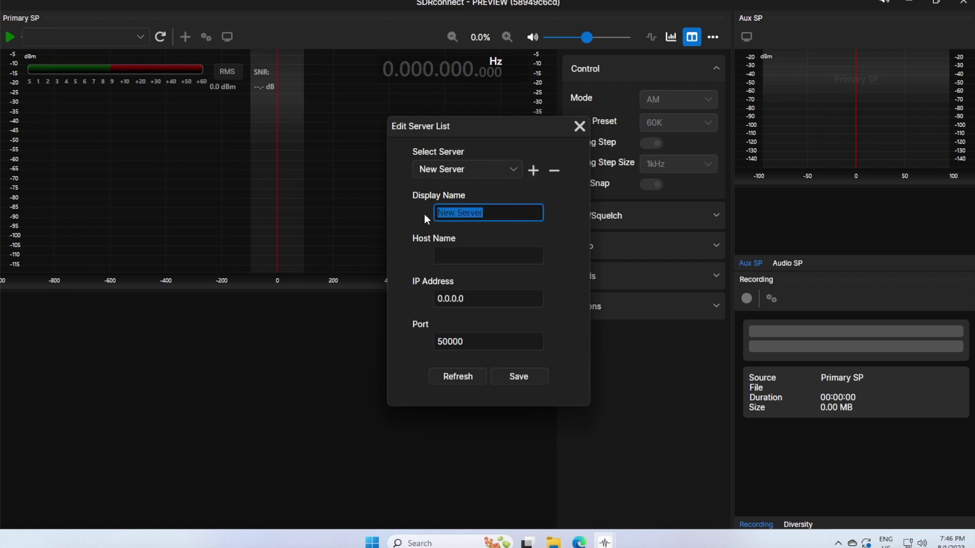
{"action": "type", "text": "Pi400 local"}
- Set the server IP to 10.0.0.128, save the entry, and close the list
{"action": "left_click", "coordinate": [446, 298]}
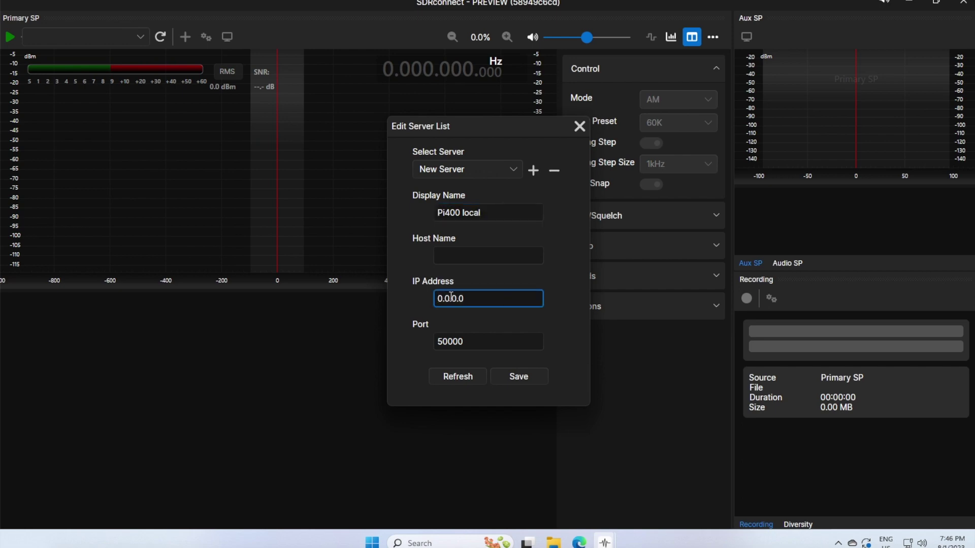
{"action": "type", "text": "1"}
{"action": "left_click", "coordinate": [469, 298]}
{"action": "key", "text": "BackSpace"}
{"action": "type", "text": "128"}
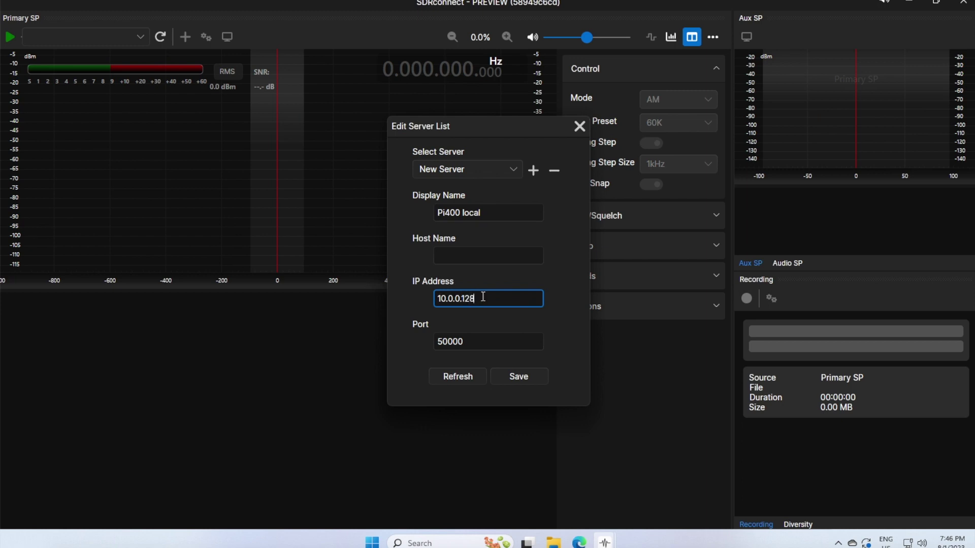
{"action": "left_click", "coordinate": [520, 375]}
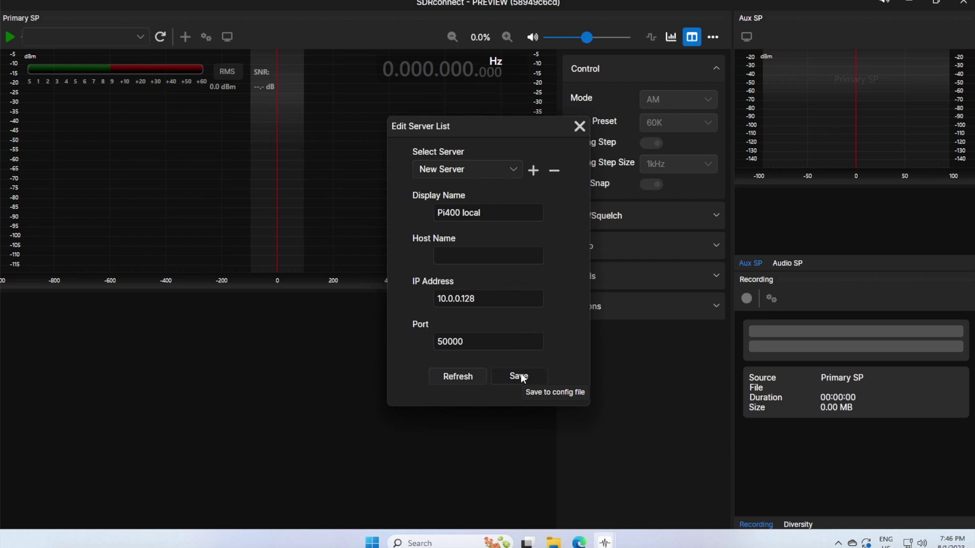
{"action": "left_click", "coordinate": [578, 126]}
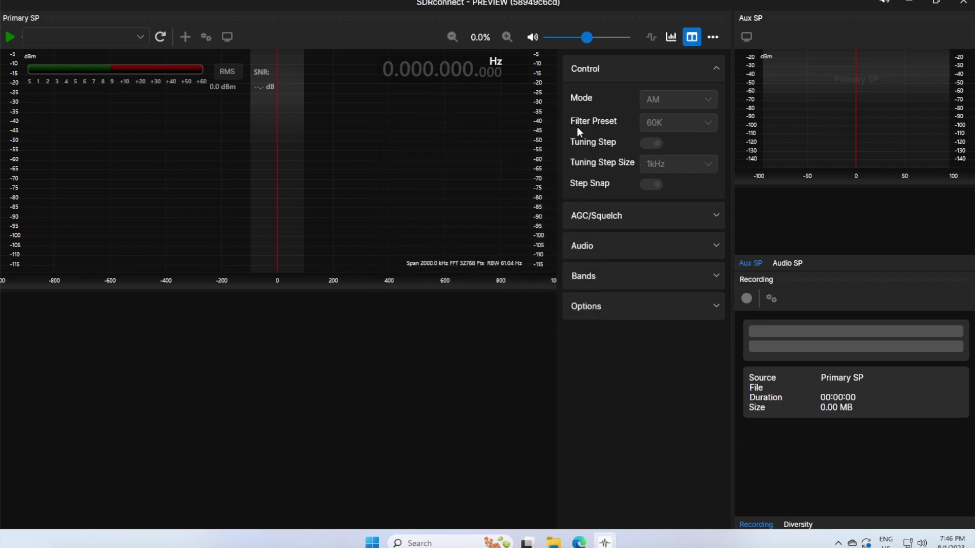
- Refresh devices, select Pi400 local (IQ) as the source, and start streaming
{"action": "left_click", "coordinate": [161, 37]}
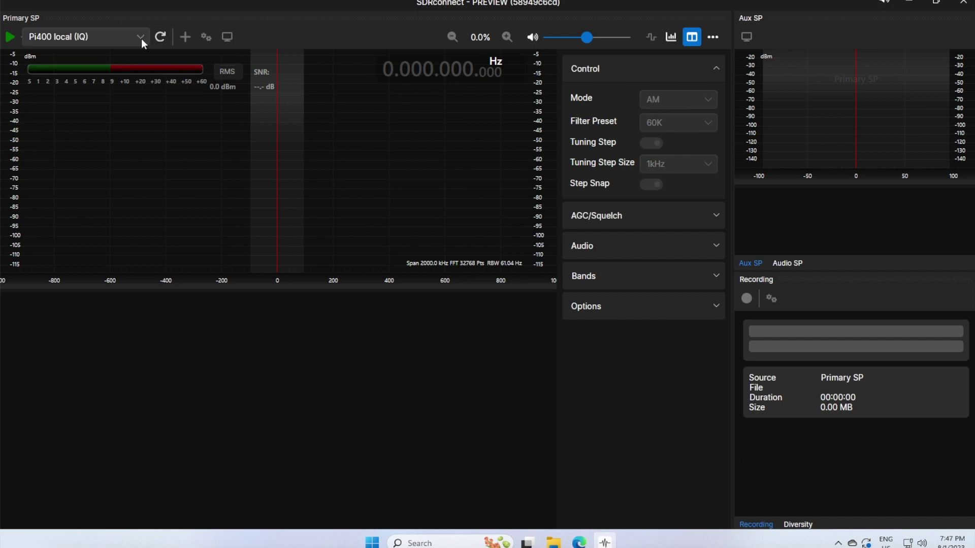
{"action": "left_click", "coordinate": [141, 39]}
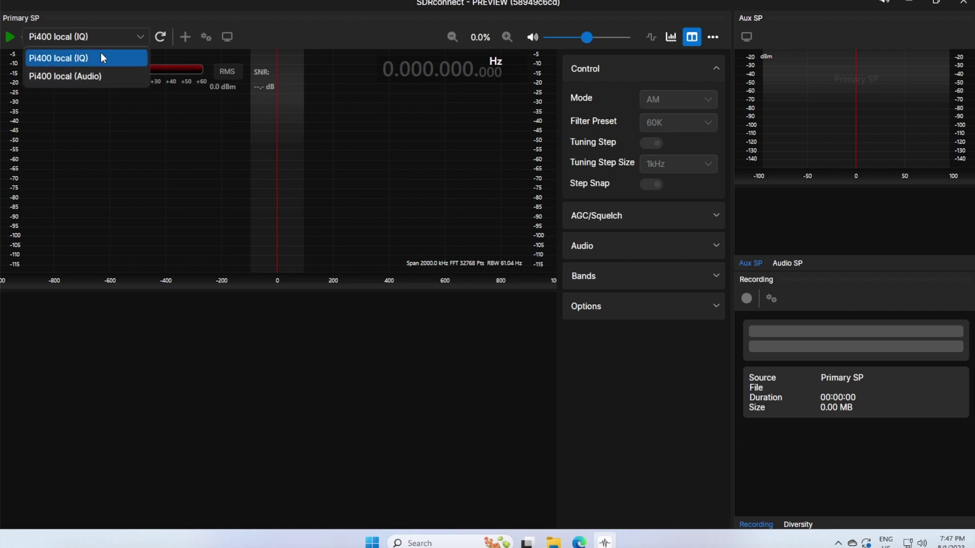
{"action": "left_click", "coordinate": [10, 40]}
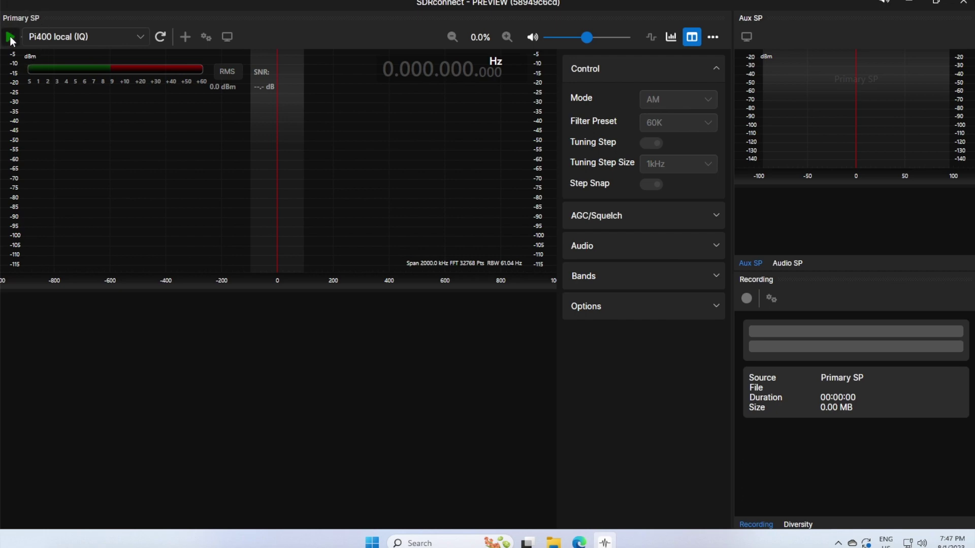
{"action": "left_click", "coordinate": [10, 38]}
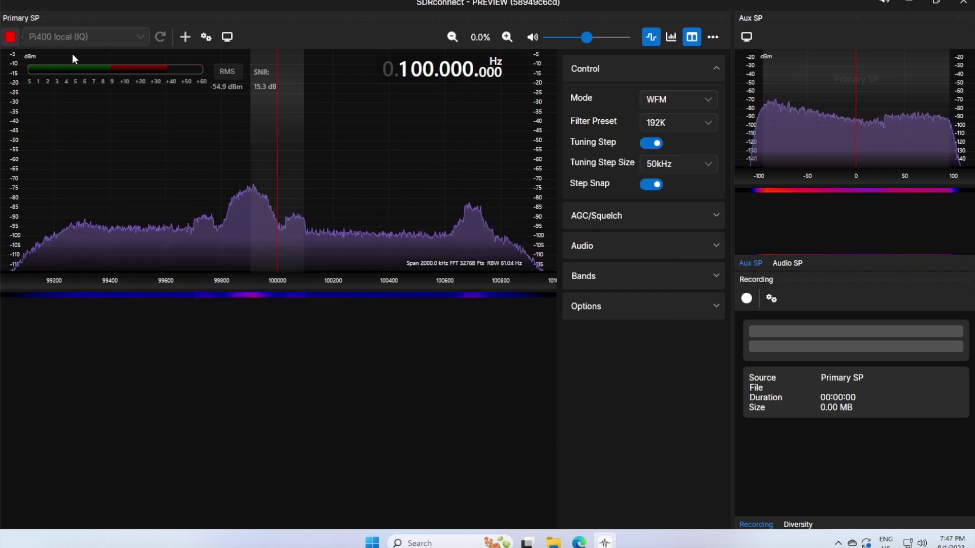
- Tune down to 99.900 MHz, mute the audio, and inspect the Antenna options unchanged
{"action": "scroll", "coordinate": [367, 132], "scroll_direction": "down", "scroll_amount": 1}
{"action": "scroll", "coordinate": [366, 132], "scroll_direction": "down", "scroll_amount": 1}
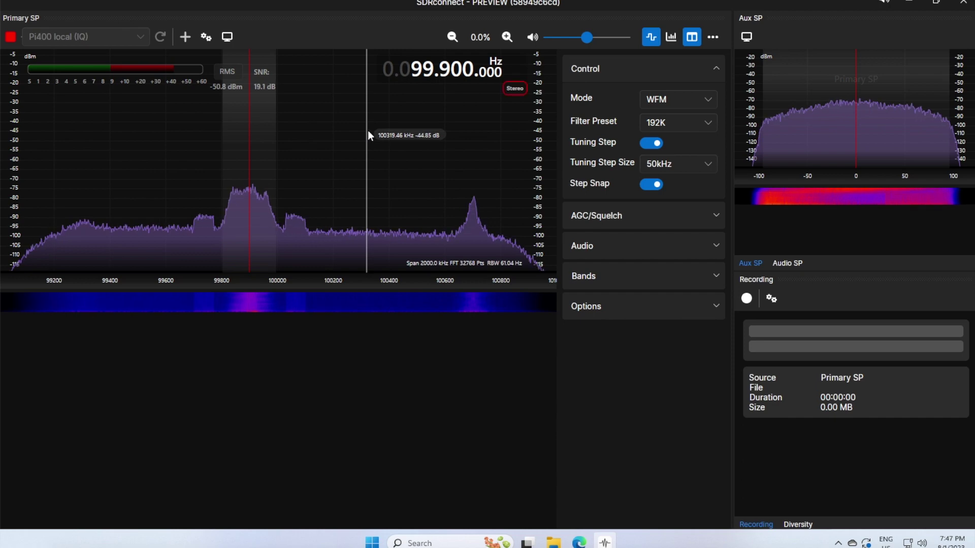
{"action": "left_click", "coordinate": [532, 37]}
{"action": "left_click", "coordinate": [206, 37]}
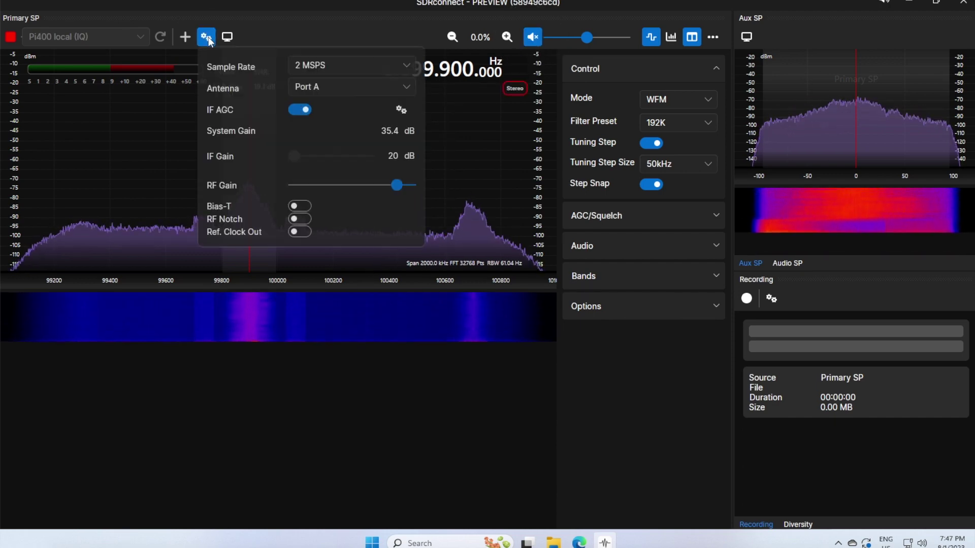
{"action": "left_click", "coordinate": [367, 85]}
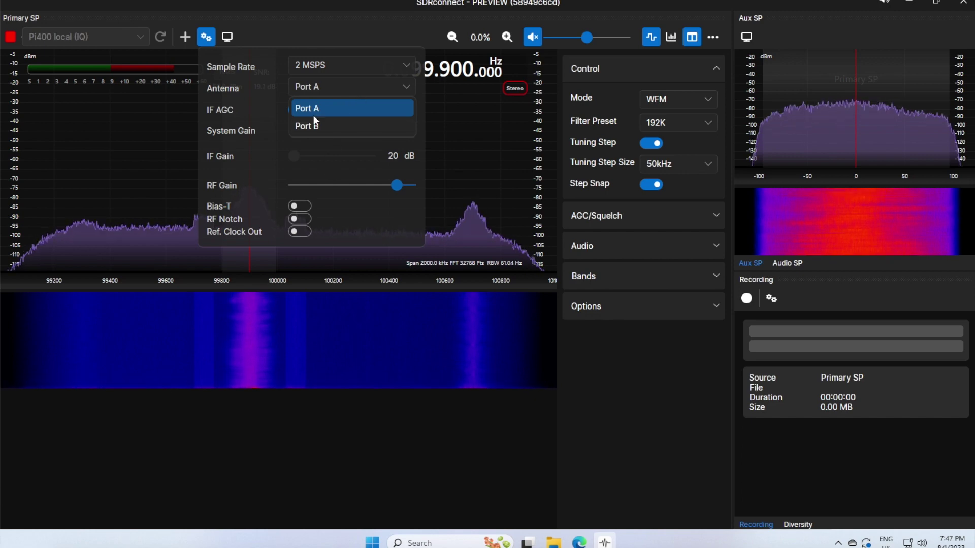
{"action": "left_click", "coordinate": [206, 36]}
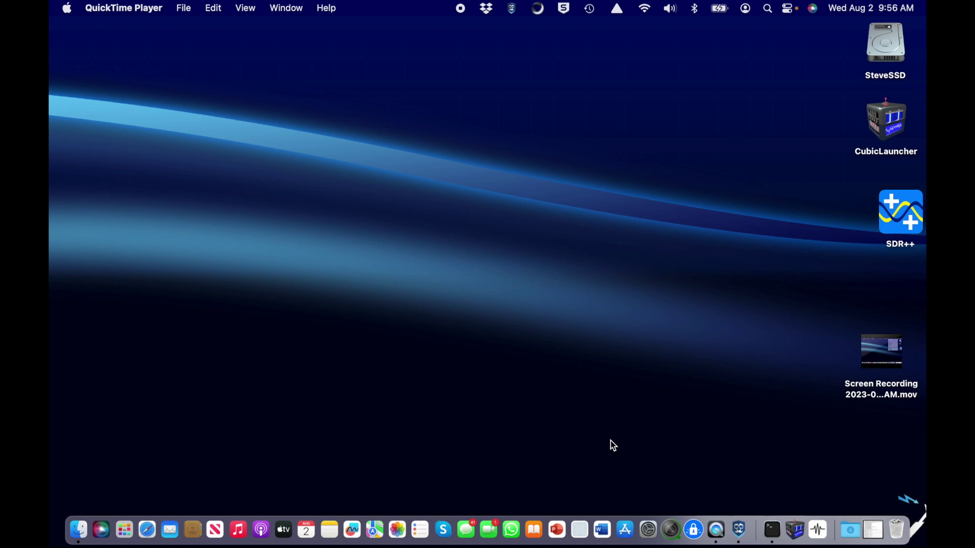
- Check the Mac's Wi-Fi network, then launch SDRconnect from the Applications folder
{"action": "left_click", "coordinate": [646, 9]}
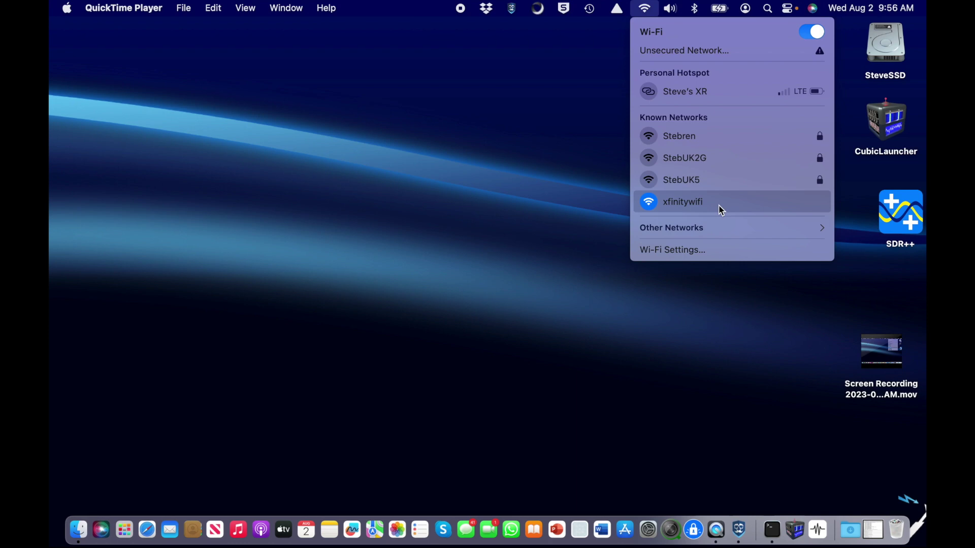
{"action": "left_click", "coordinate": [645, 10]}
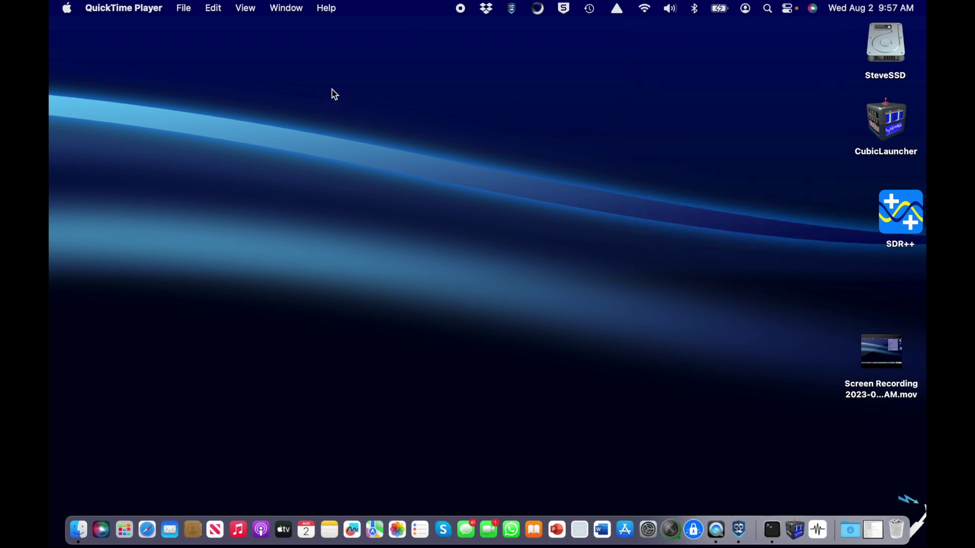
{"action": "left_click", "coordinate": [236, 56]}
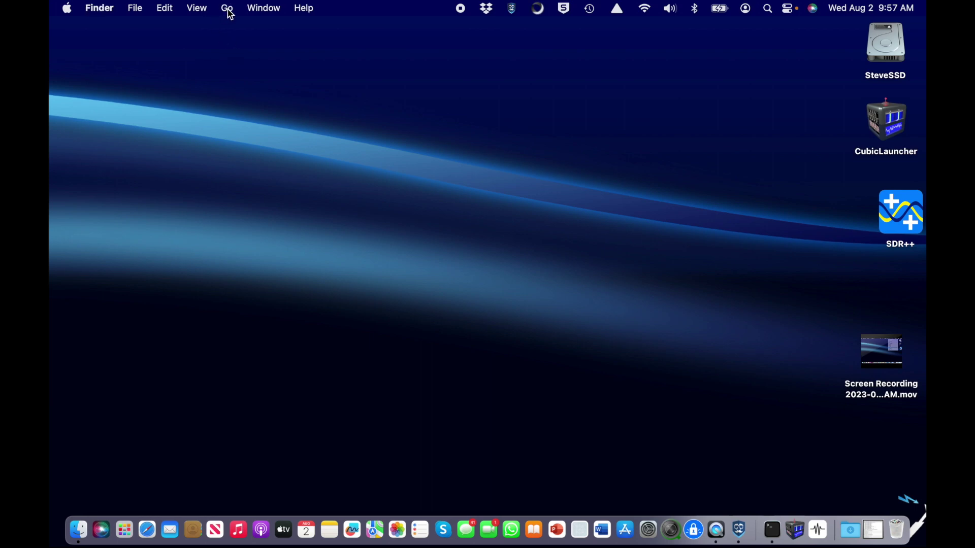
{"action": "left_click", "coordinate": [228, 8]}
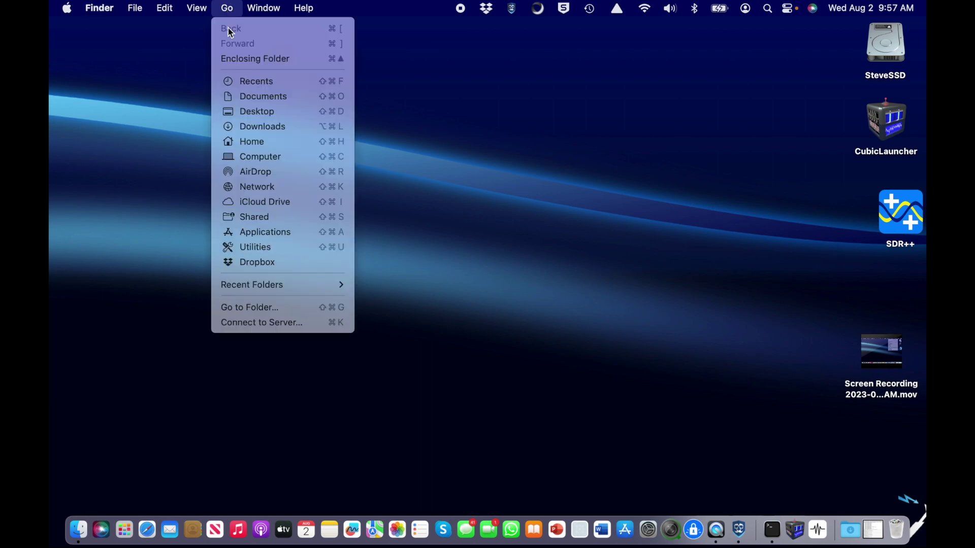
{"action": "left_click", "coordinate": [248, 233]}
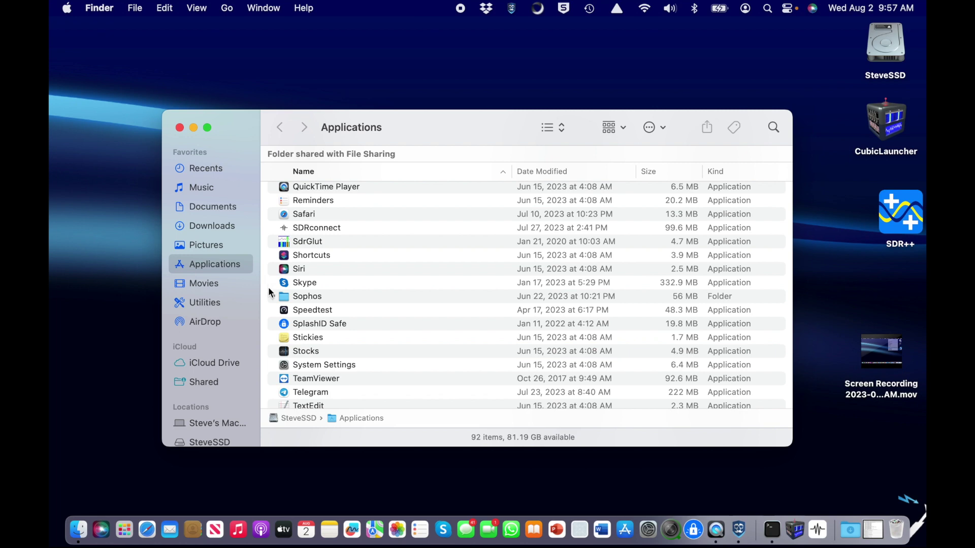
{"action": "left_click", "coordinate": [303, 229]}
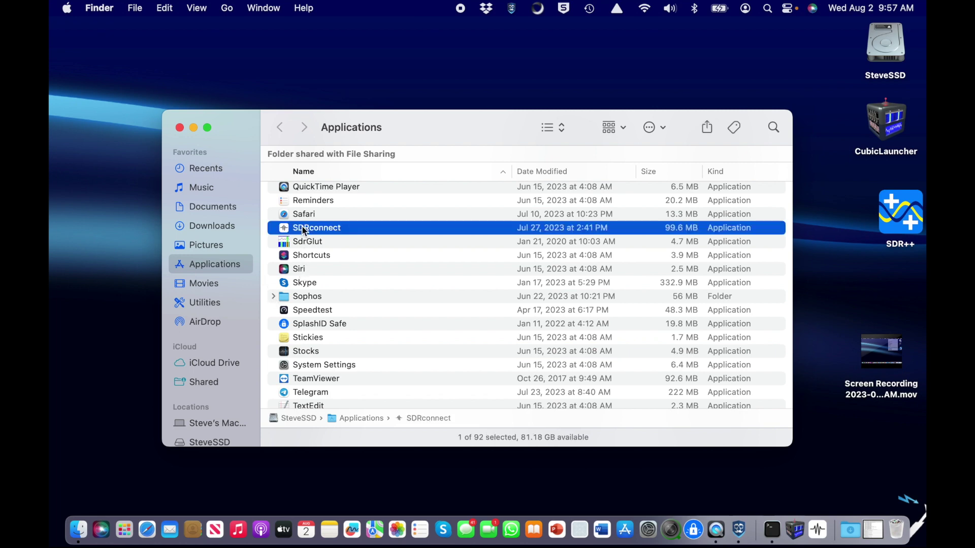
{"action": "double_click", "coordinate": [302, 227]}
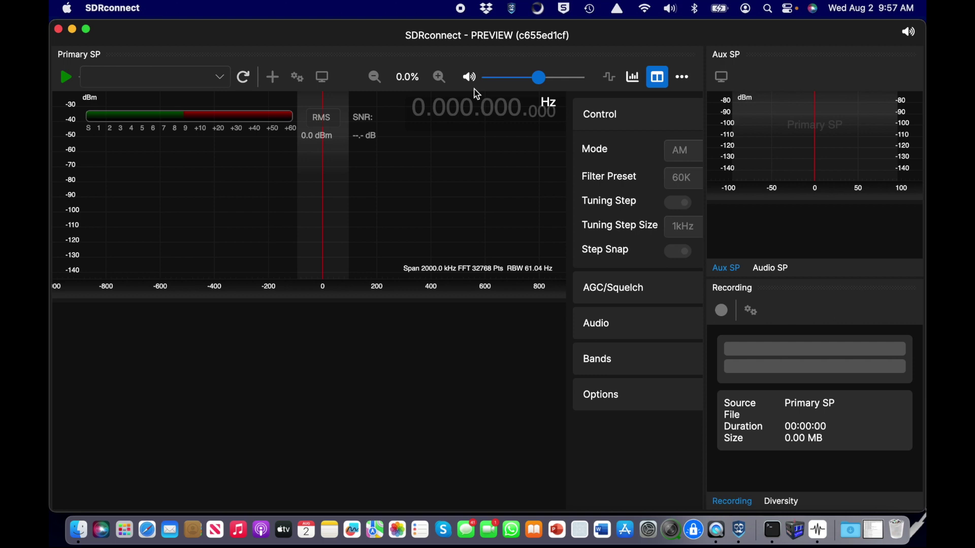
- Add a new server entry in SDRconnect's server list and name it Pi400 remote
{"action": "left_click", "coordinate": [682, 81]}
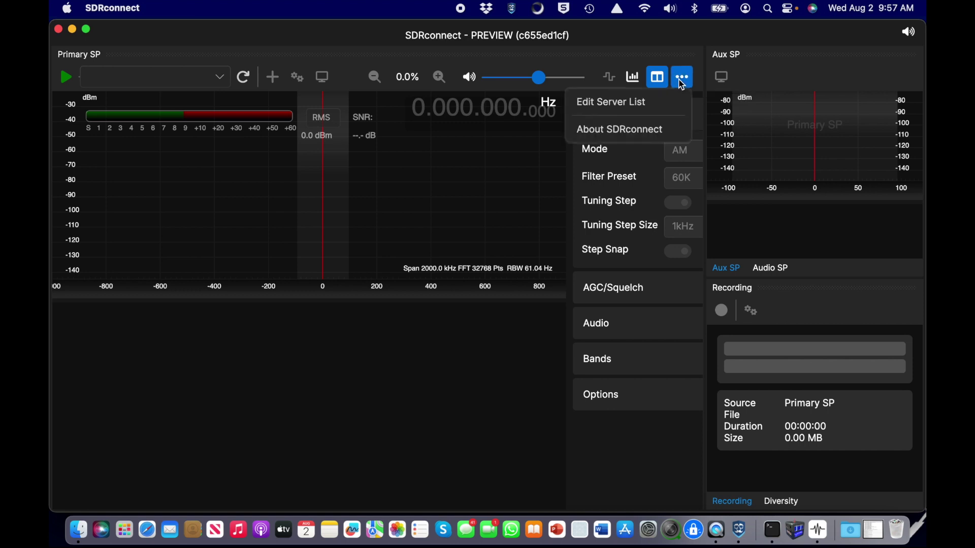
{"action": "left_click", "coordinate": [631, 113]}
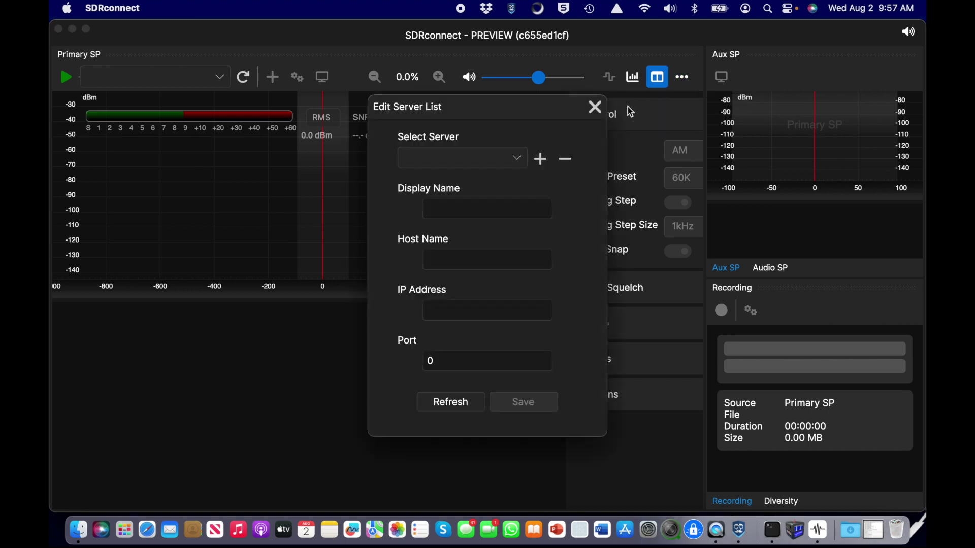
{"action": "left_click", "coordinate": [542, 163]}
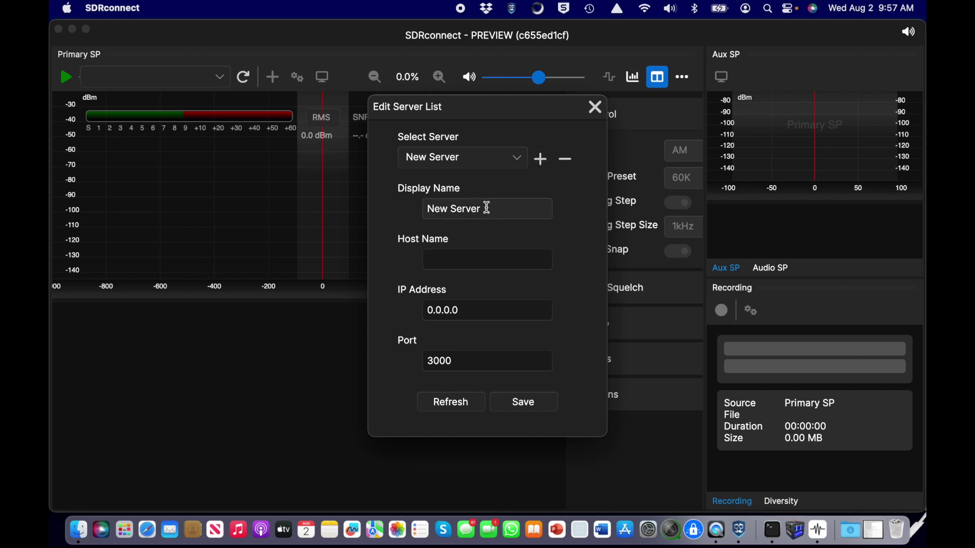
{"action": "left_click_drag", "start_coordinate": [487, 209], "coordinate": [410, 213]}
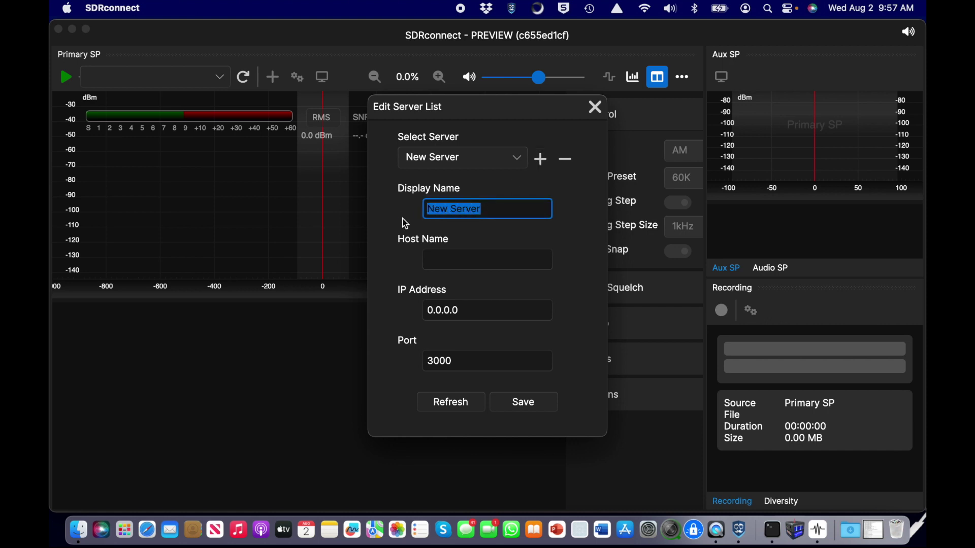
{"action": "type", "text": "Pi400 remote"}
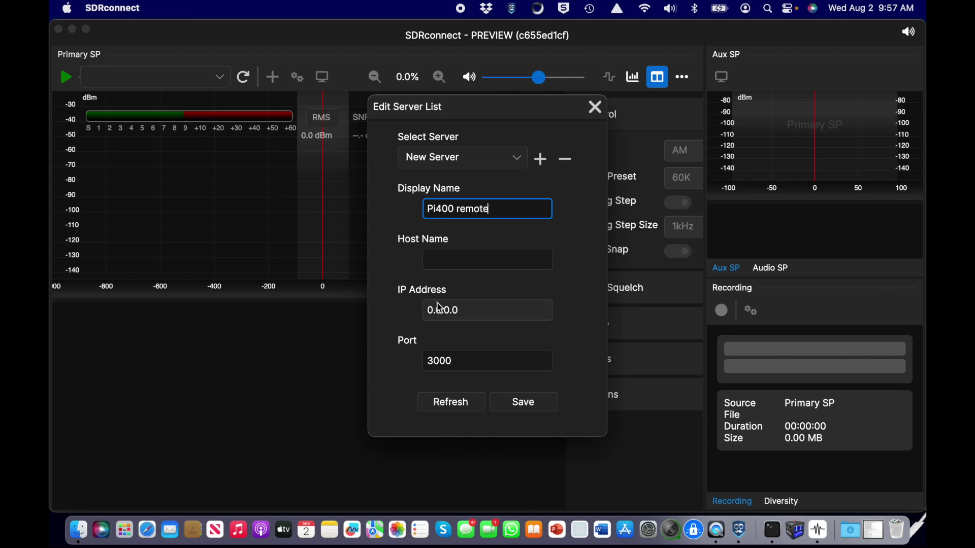
- Enter the Pi's public IP address and port 50000, then save the entry and close the editor
{"action": "left_click", "coordinate": [467, 311]}
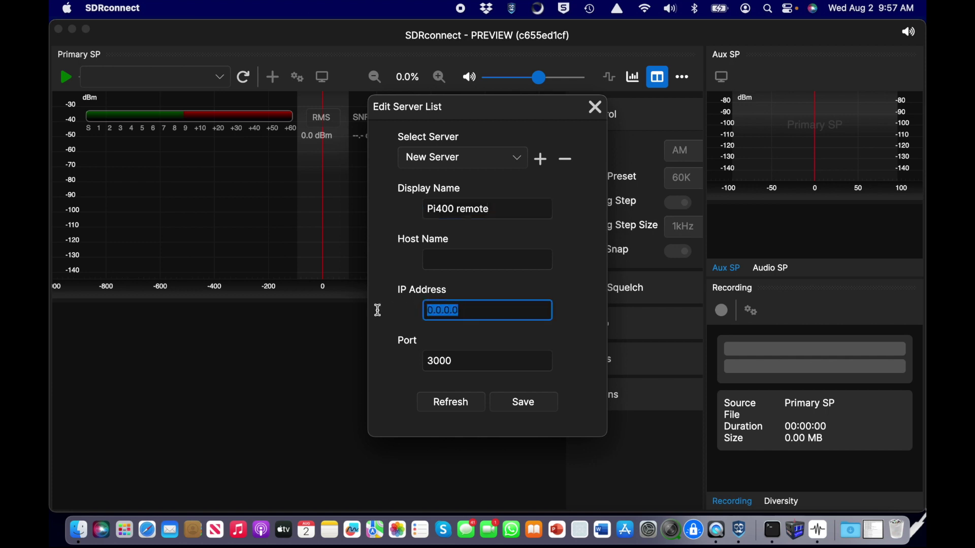
{"action": "type", "text": "24.9.255.111"}
{"action": "left_click", "coordinate": [432, 363]}
{"action": "left_click_drag", "start_coordinate": [432, 362], "coordinate": [424, 368]}
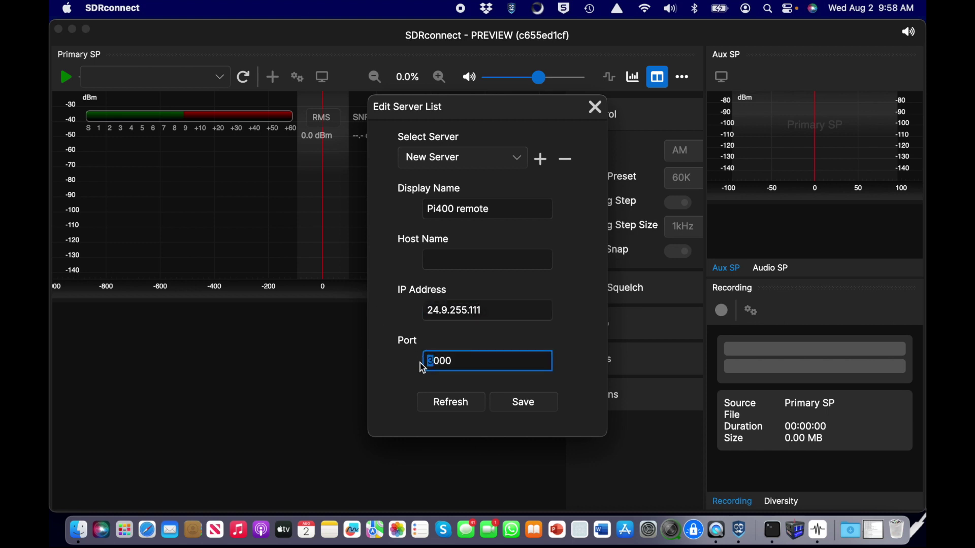
{"action": "type", "text": "50"}
{"action": "left_click", "coordinate": [523, 403]}
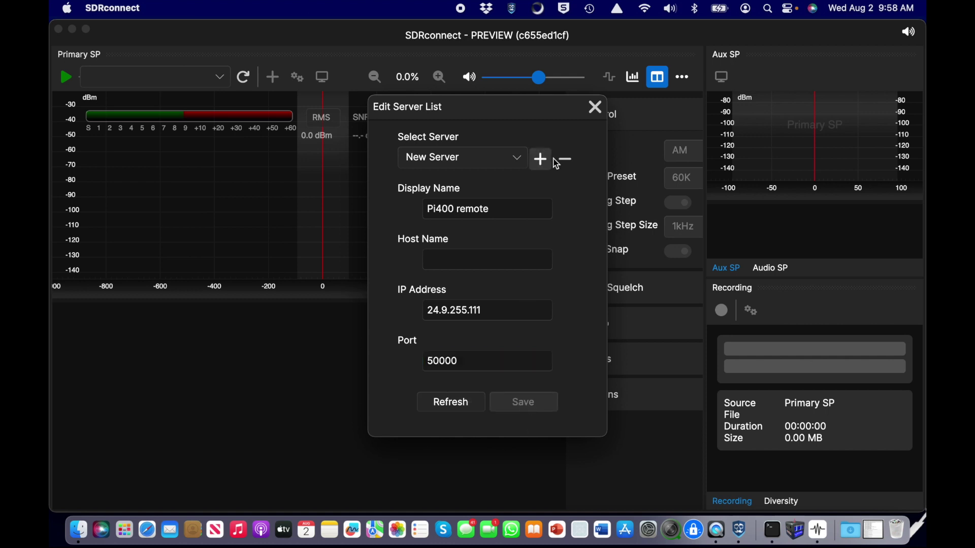
{"action": "left_click", "coordinate": [595, 106]}
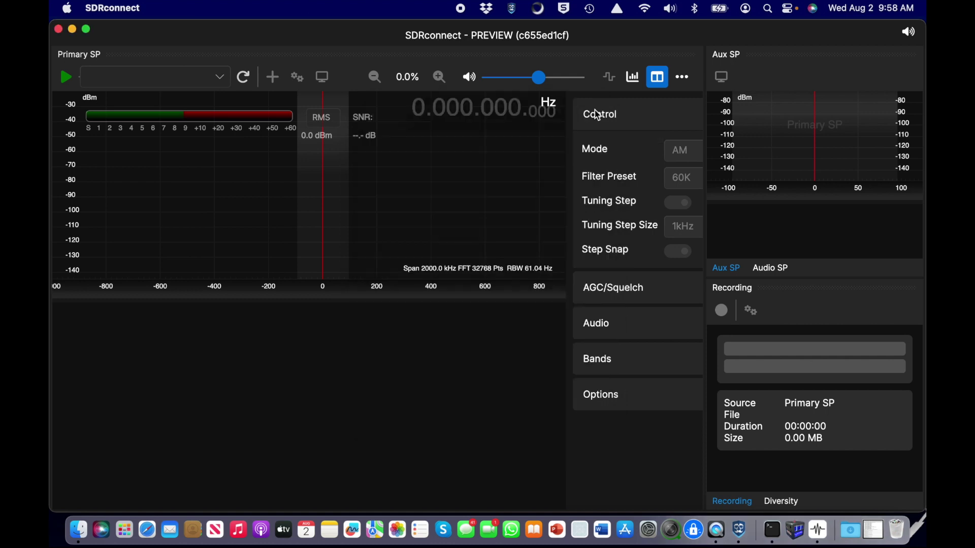
- Refresh sources, select Pi400 remote (Audio), and start streaming the live spectrum around 99.900 MHz
{"action": "left_click", "coordinate": [244, 78]}
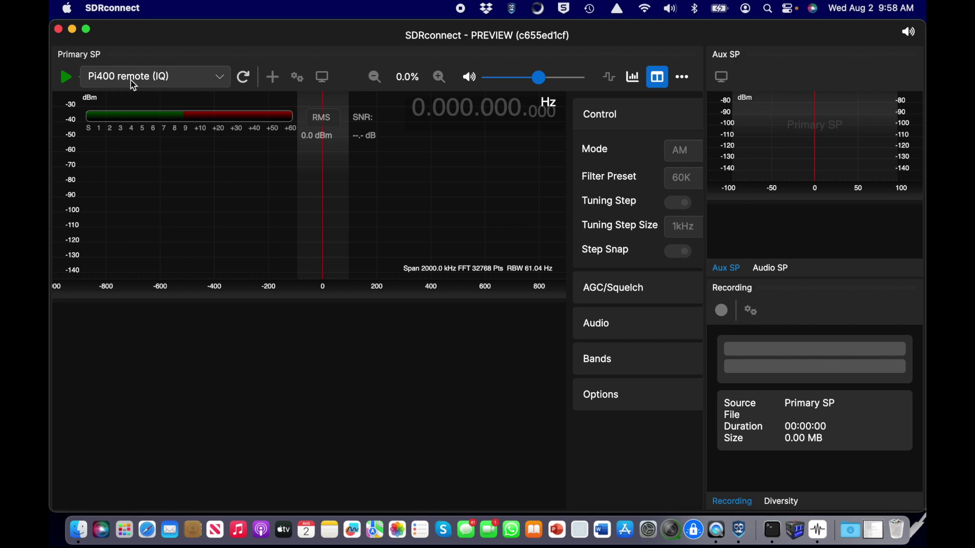
{"action": "left_click", "coordinate": [221, 81]}
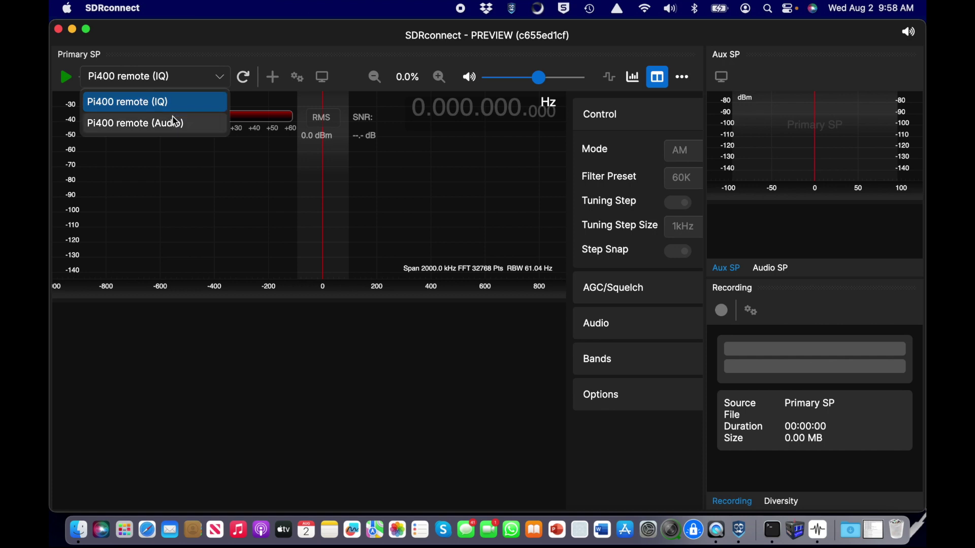
{"action": "left_click", "coordinate": [145, 131]}
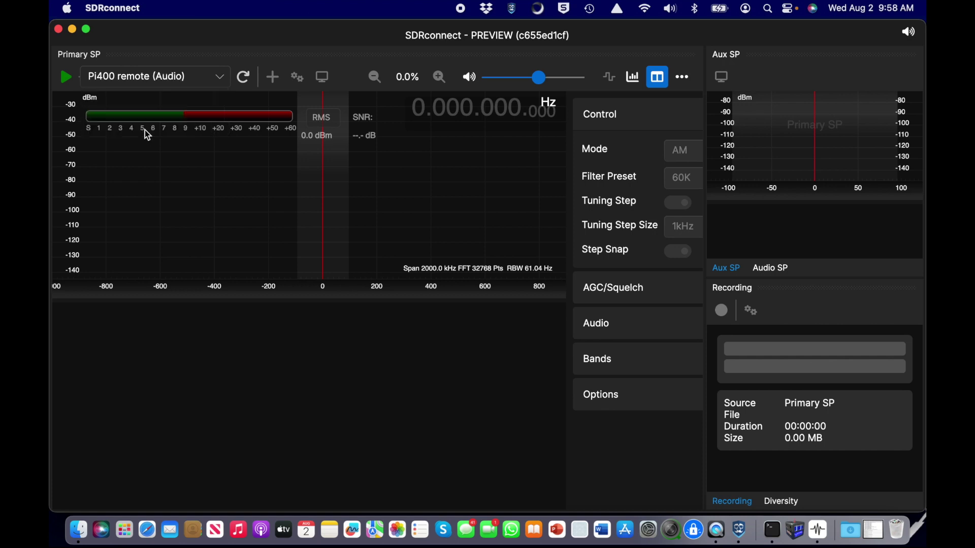
{"action": "left_click", "coordinate": [66, 78]}
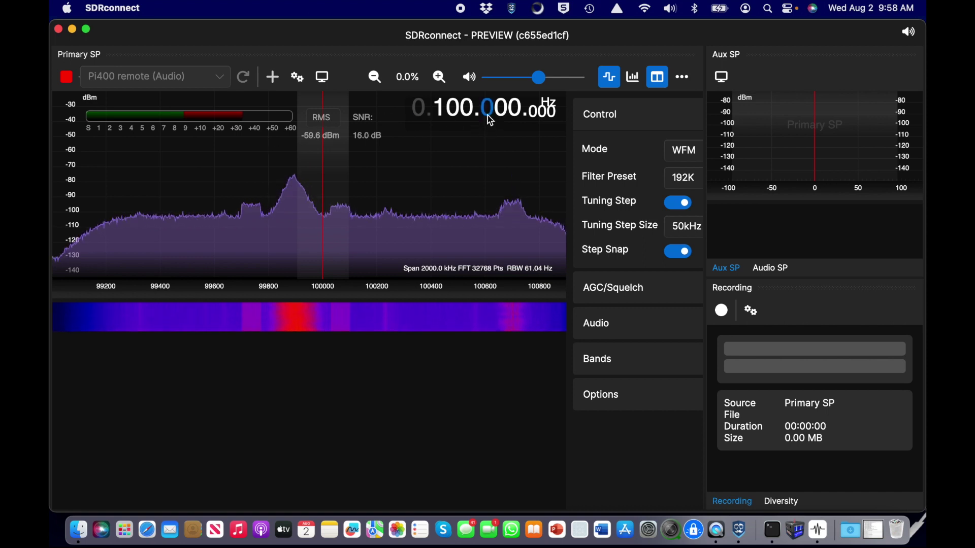
{"action": "scroll", "coordinate": [491, 121], "scroll_direction": "down", "scroll_amount": 1}
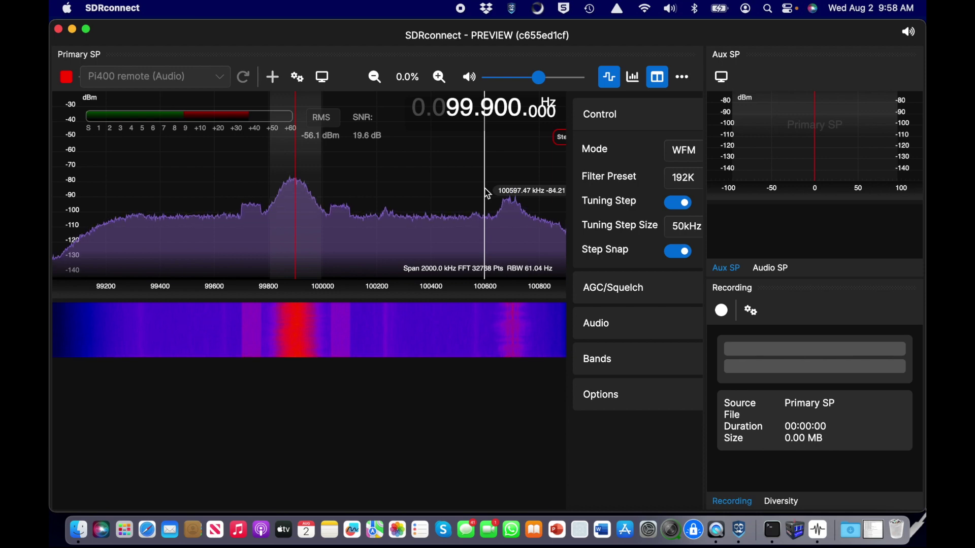
- Mute the remote receiver's audio
{"action": "left_click", "coordinate": [298, 80]}
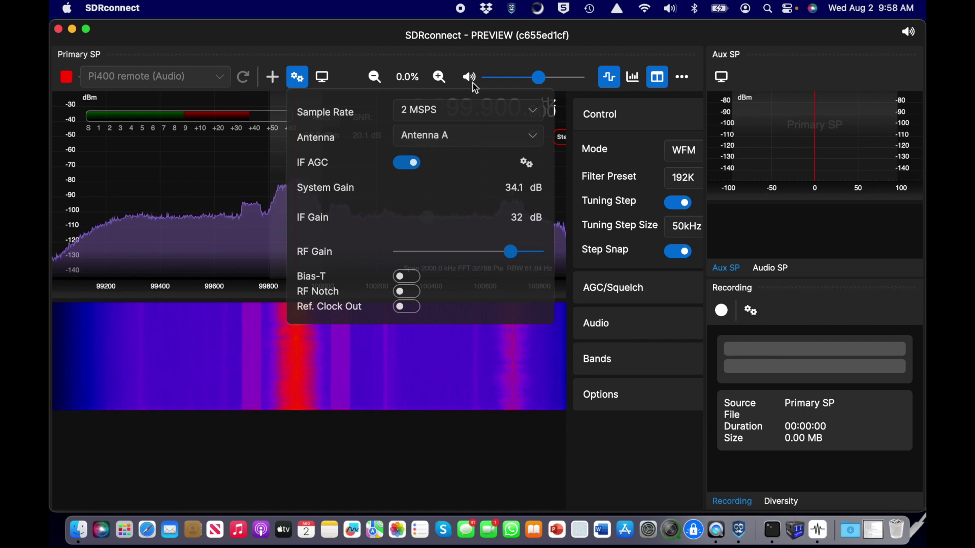
{"action": "left_click", "coordinate": [476, 87]}
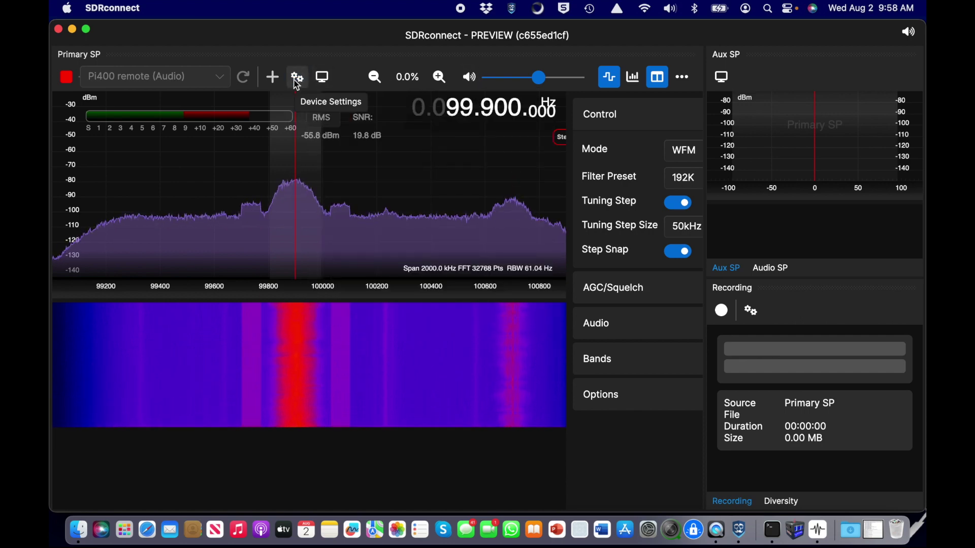
{"action": "left_click", "coordinate": [471, 84]}
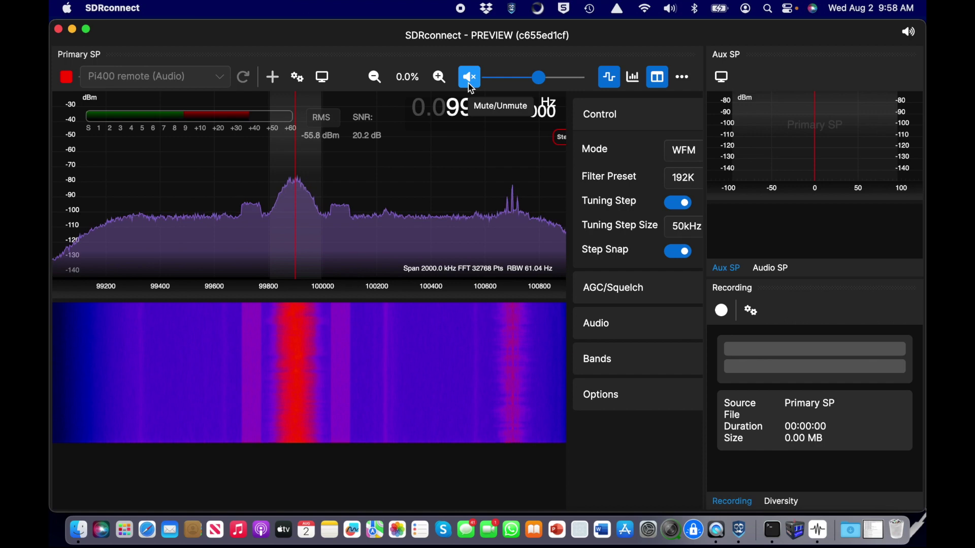
- In Device Settings, keep Antenna A and set the RF gain slider near maximum
{"action": "left_click", "coordinate": [297, 77]}
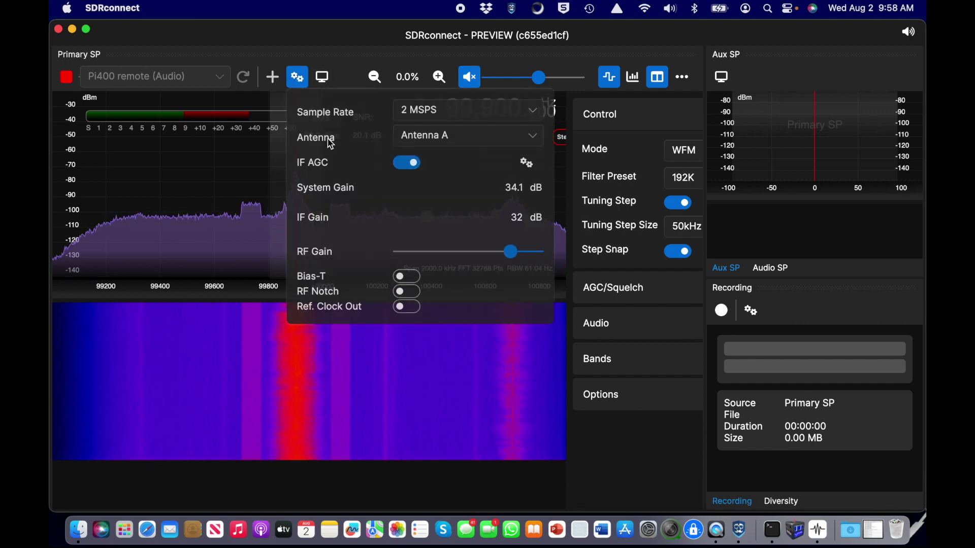
{"action": "left_click", "coordinate": [472, 145]}
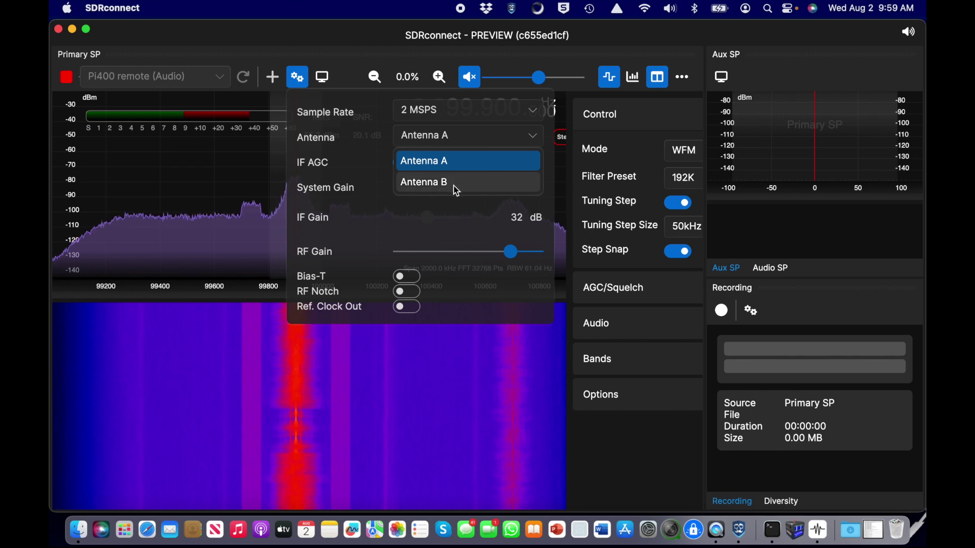
{"action": "left_click", "coordinate": [513, 254]}
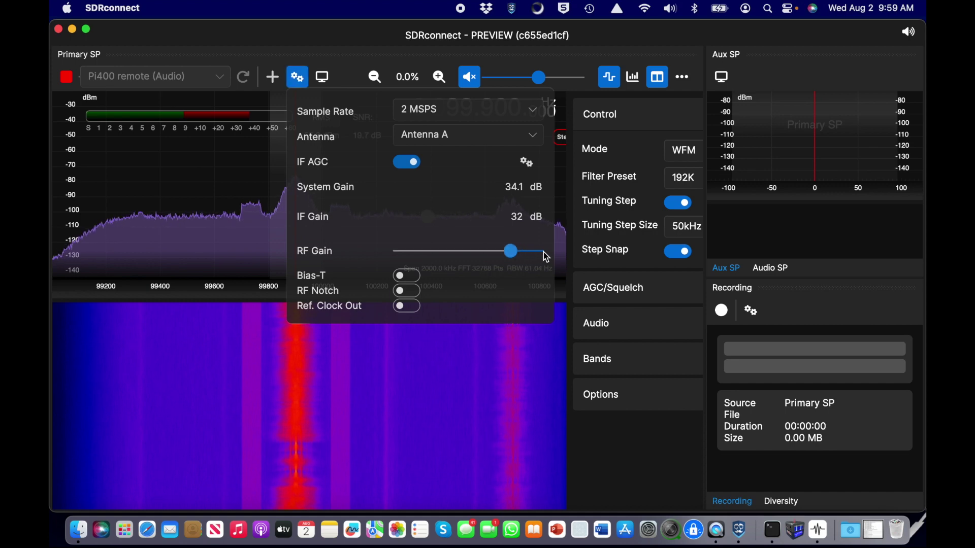
{"action": "scroll", "coordinate": [547, 259], "scroll_direction": "up", "scroll_amount": 5}
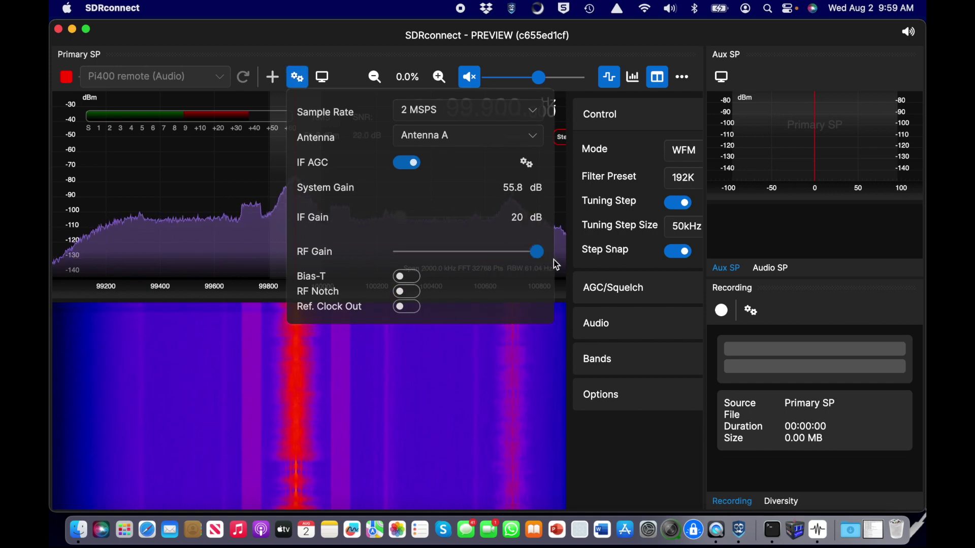
{"action": "left_click", "coordinate": [297, 80]}
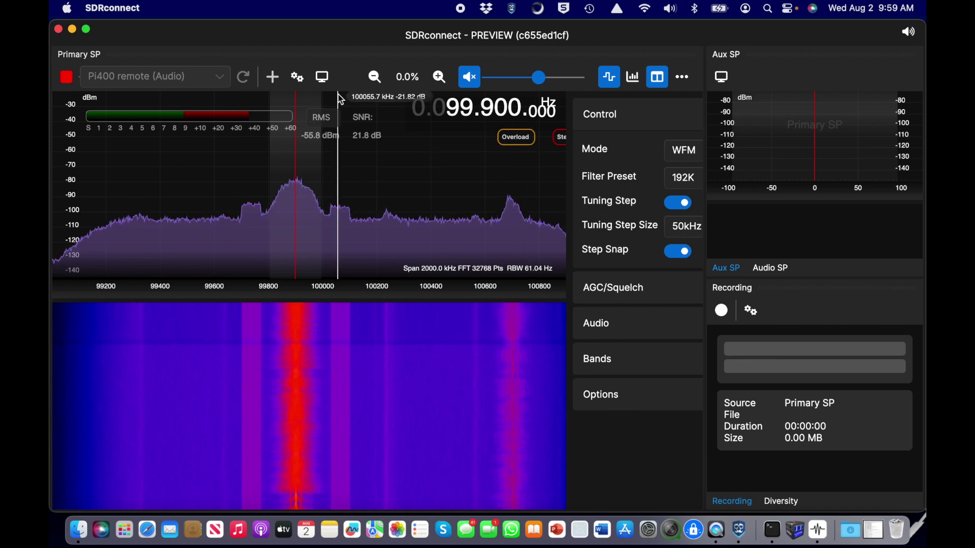
{"action": "left_click", "coordinate": [297, 77]}
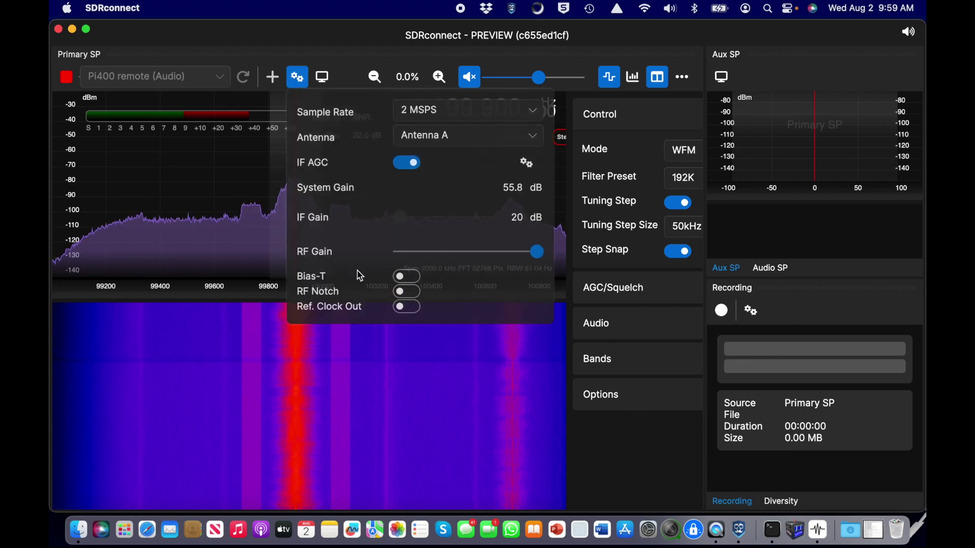
{"action": "left_click_drag", "start_coordinate": [538, 252], "coordinate": [512, 253]}
{"action": "left_click", "coordinate": [298, 81]}
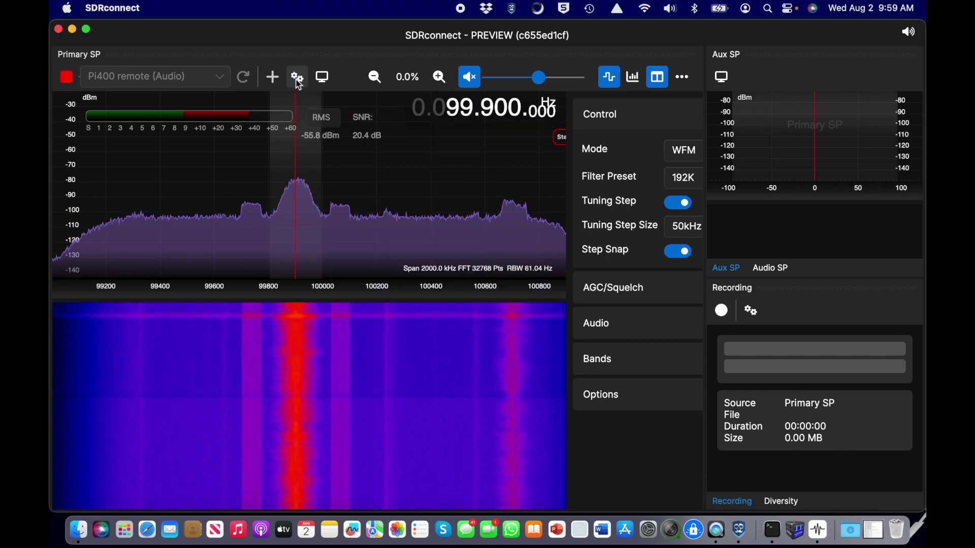